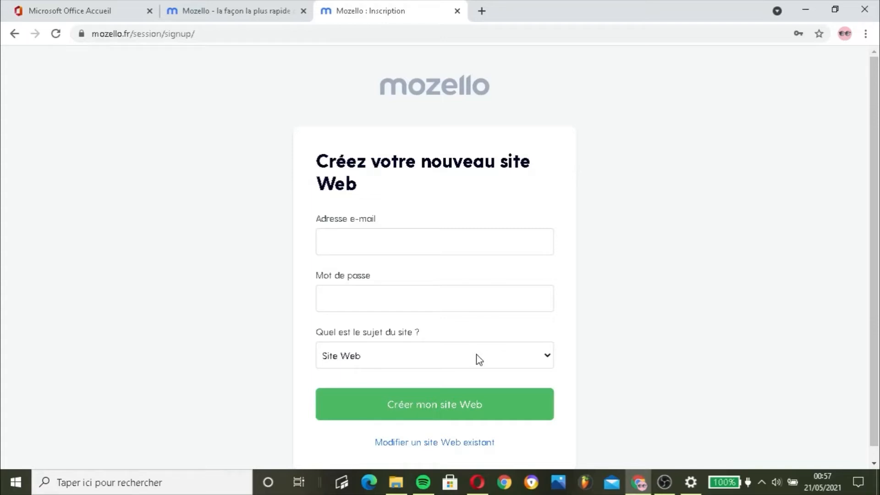
# Open the site-topic list and leave Site Web as the selected topic
pyautogui.click(479, 360)
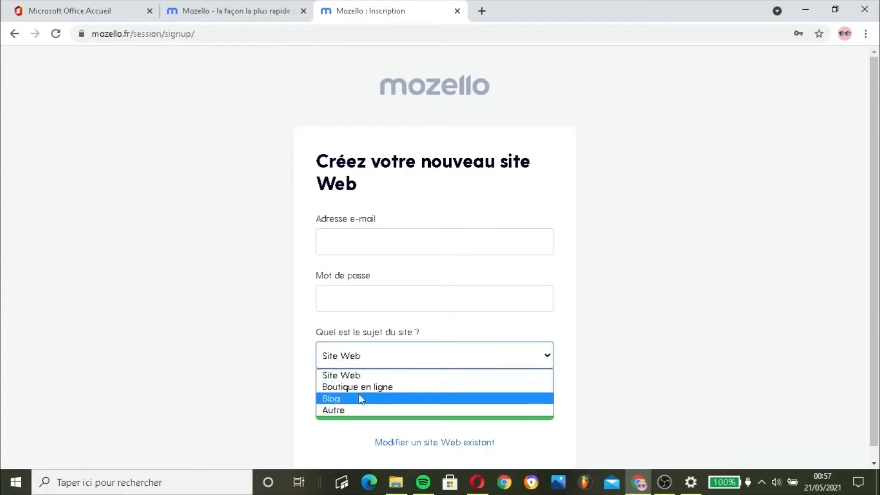
pyautogui.click(729, 357)
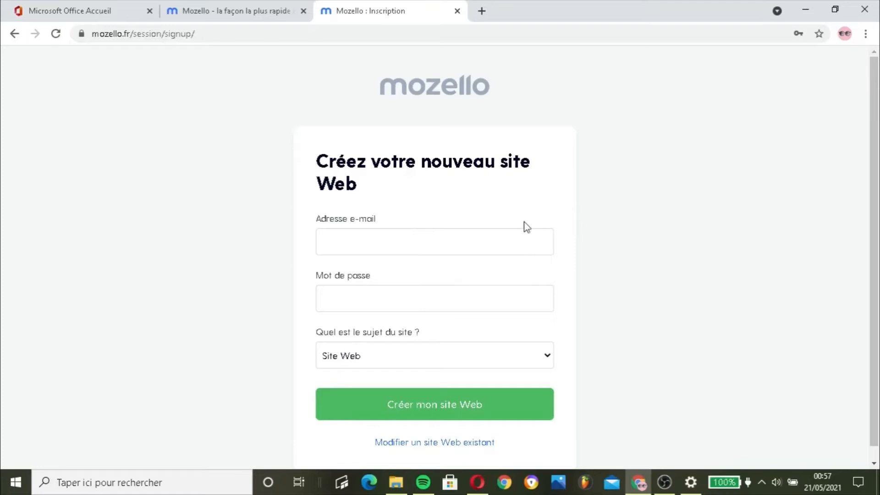
# Enter the account e-mail address, correcting a typo in its domain
pyautogui.click(484, 241)
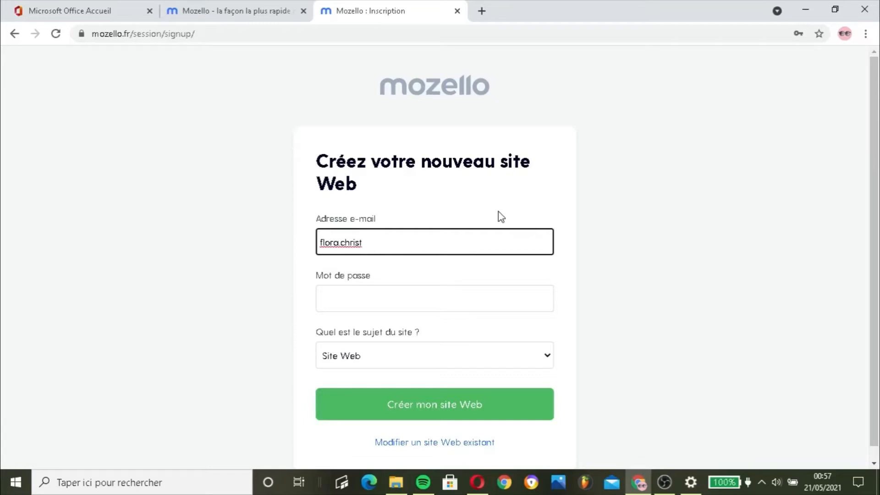
# Type the account password in Mot de passe and submit the signup form
pyautogui.press('Tab')
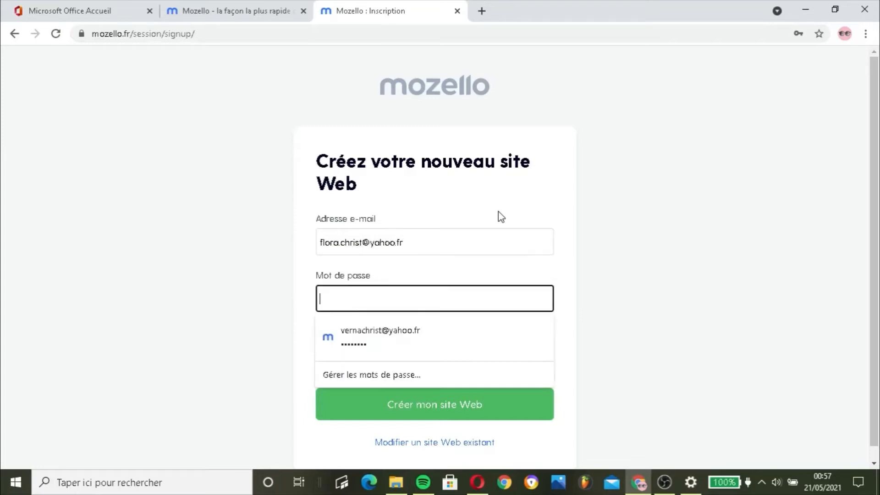
pyautogui.press('capslock')
pyautogui.press('capslock')
pyautogui.press('capslock')
pyautogui.press('capslock')
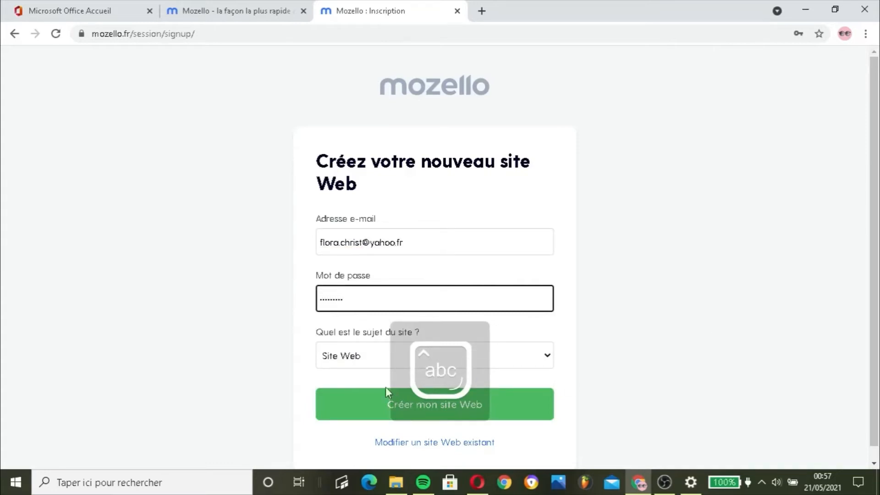
pyautogui.click(427, 414)
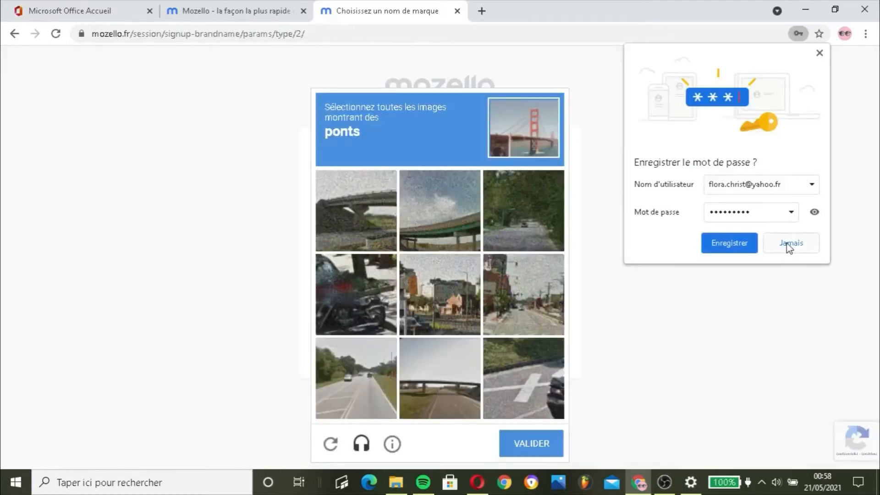
# Decline Chrome's password save and solve the bridge reCAPTCHA challenge
pyautogui.click(790, 244)
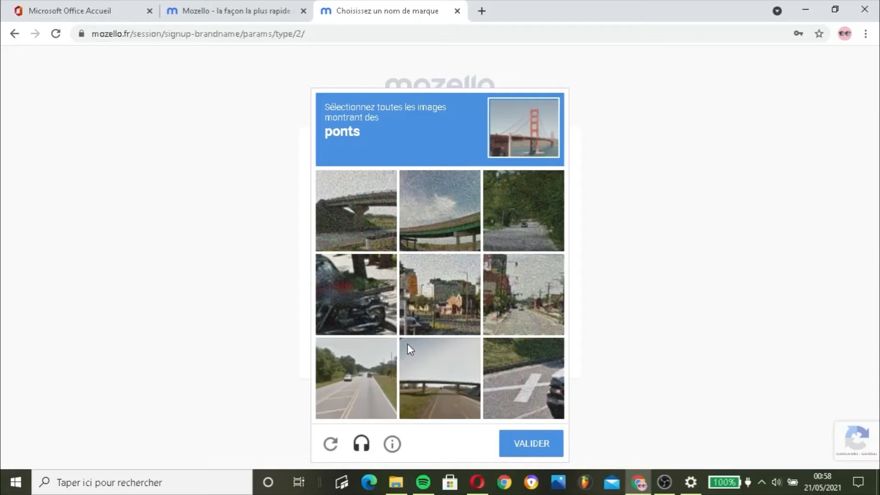
pyautogui.click(348, 209)
pyautogui.click(437, 221)
pyautogui.click(456, 365)
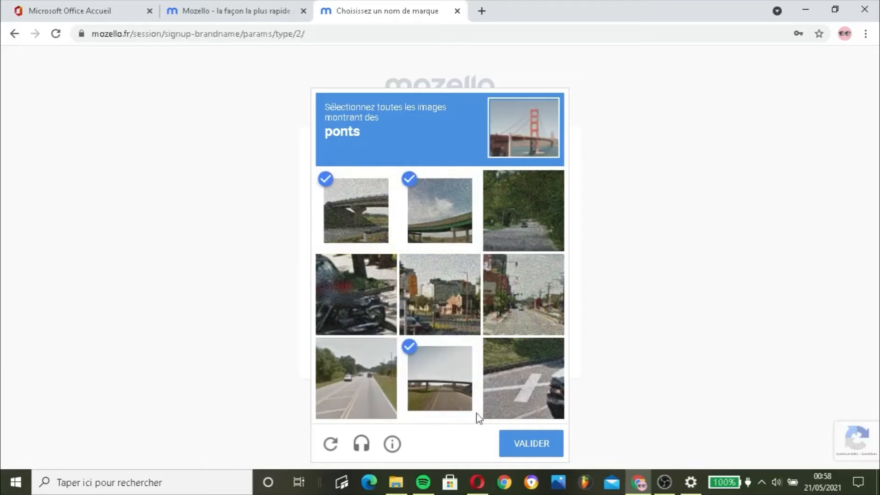
pyautogui.click(522, 443)
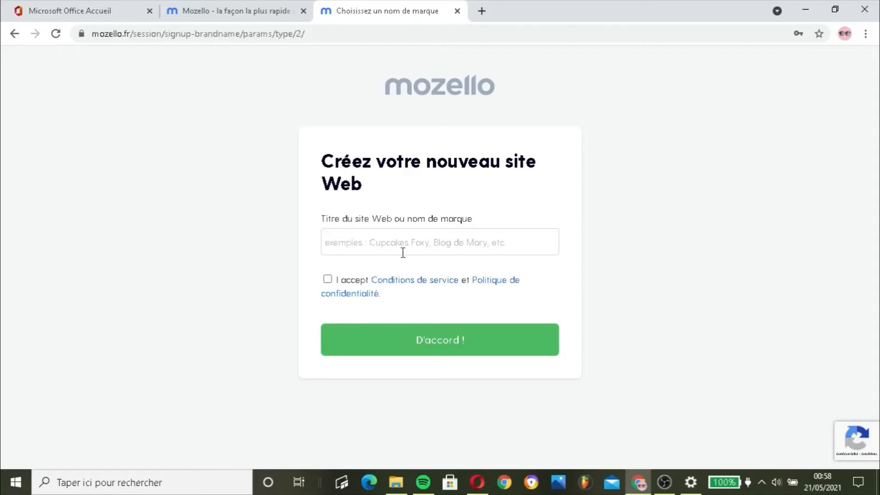
# Enter ELECTRO-3D as the site title, accept the terms, and confirm with D'accord
pyautogui.click(392, 242)
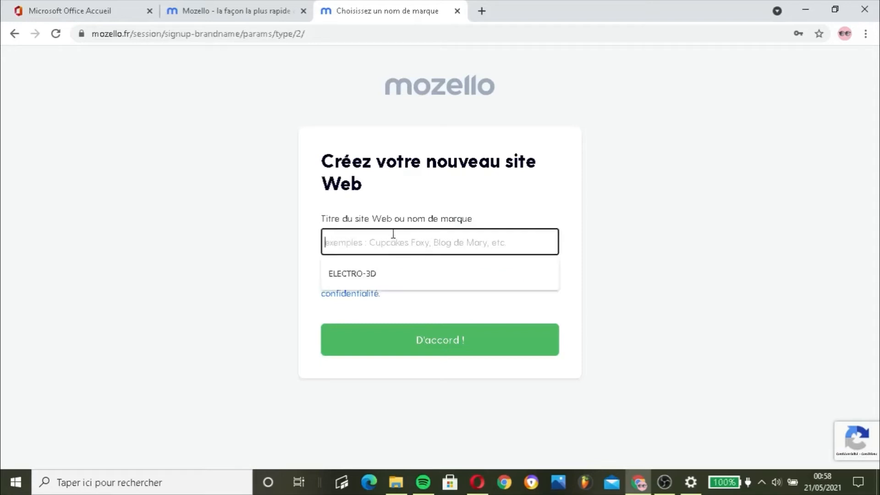
pyautogui.click(373, 277)
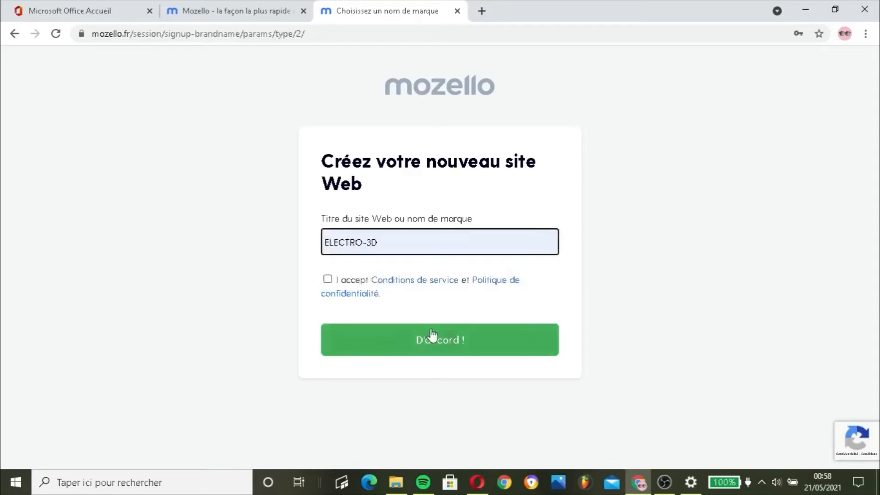
pyautogui.click(332, 281)
pyautogui.click(333, 281)
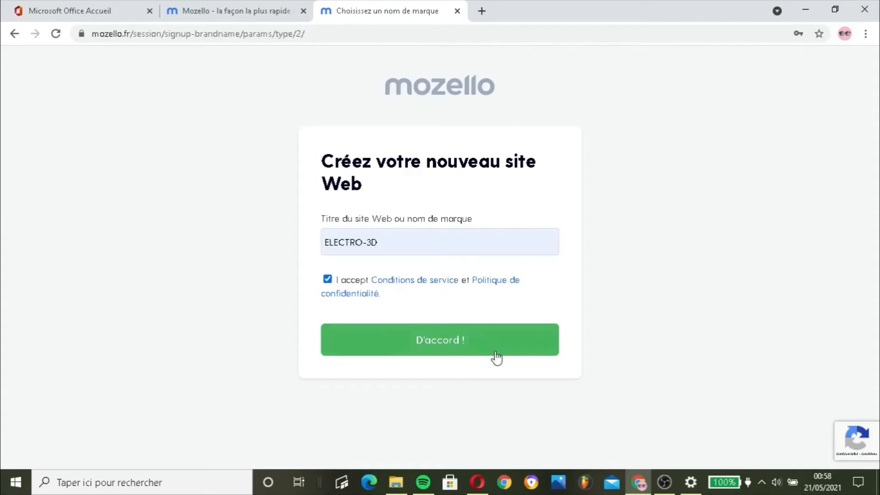
pyautogui.click(446, 344)
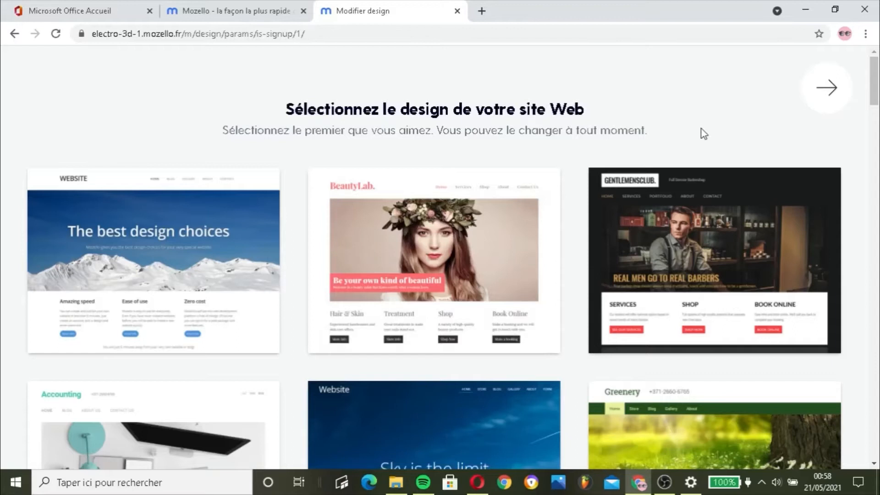
# Browse the design cards and select the Bon Appétit design
pyautogui.scroll(-10, 702, 131)
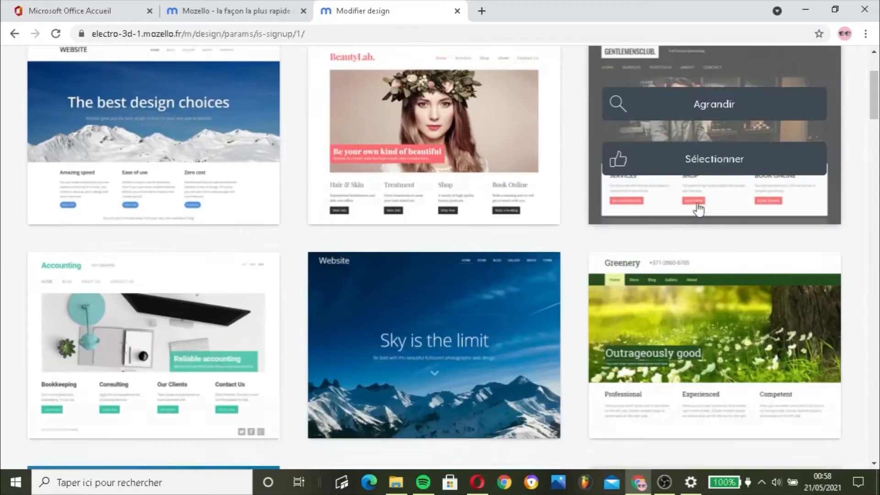
pyautogui.scroll(-3, 699, 212)
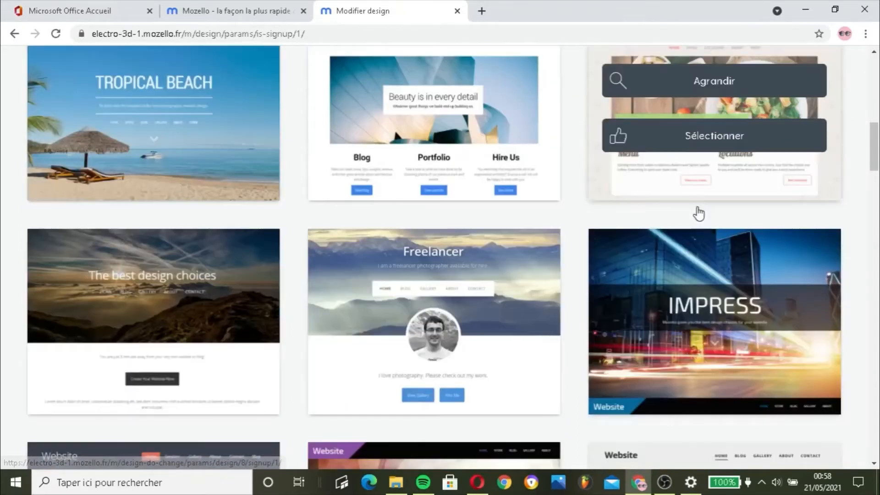
pyautogui.scroll(8, 699, 212)
pyautogui.scroll(4, 703, 211)
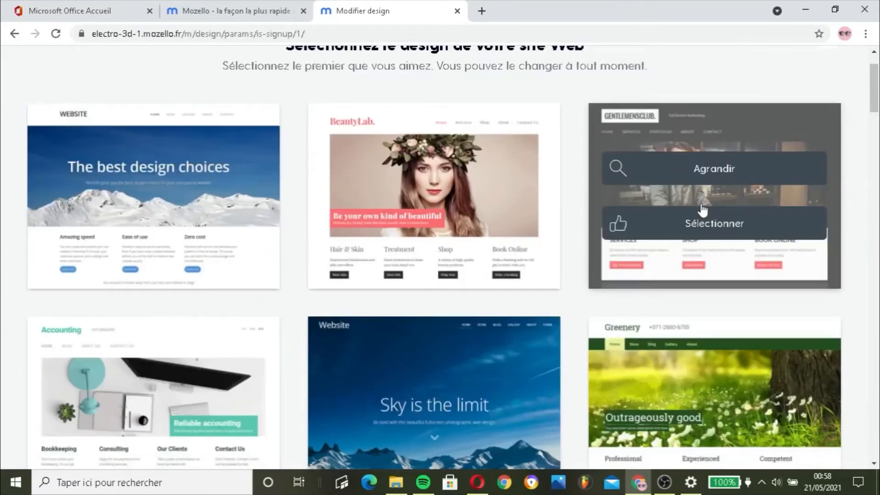
pyautogui.scroll(-10, 703, 211)
pyautogui.scroll(4, 705, 213)
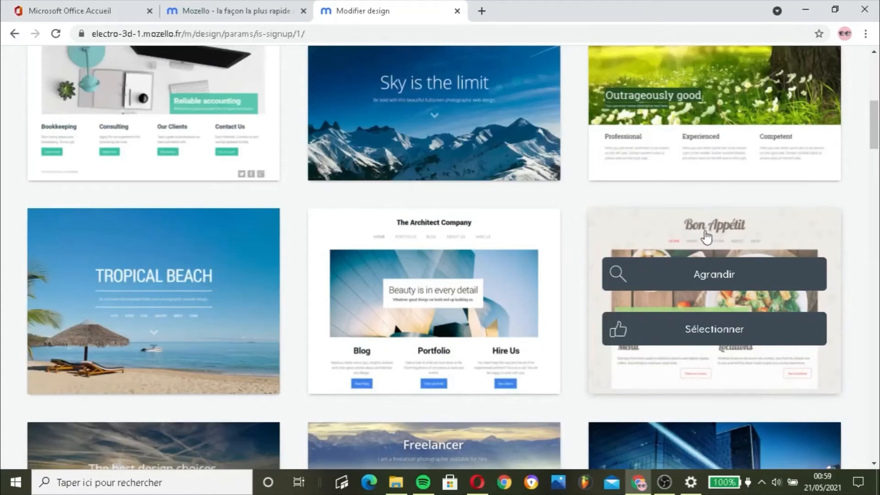
pyautogui.click(707, 329)
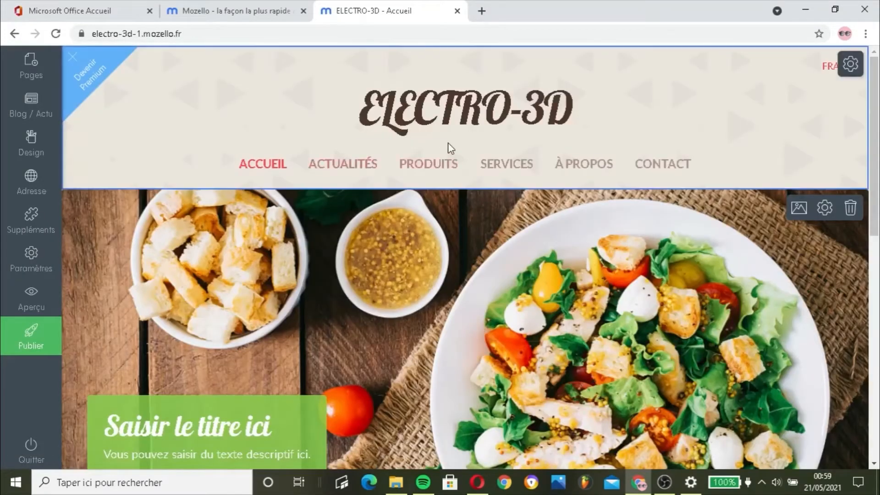
pyautogui.click(563, 109)
pyautogui.moveTo(562, 108); pyautogui.dragTo(343, 113)
pyautogui.click(669, 91)
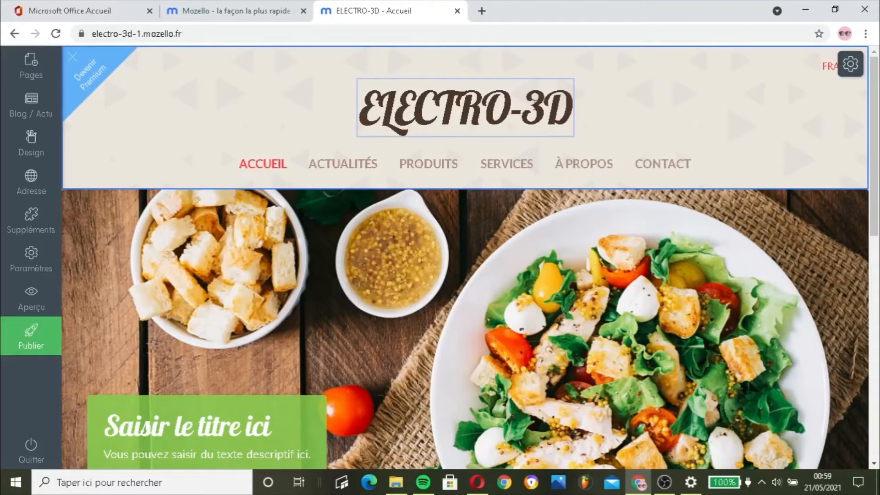
pyautogui.moveTo(570, 108); pyautogui.dragTo(544, 108)
pyautogui.click(393, 65)
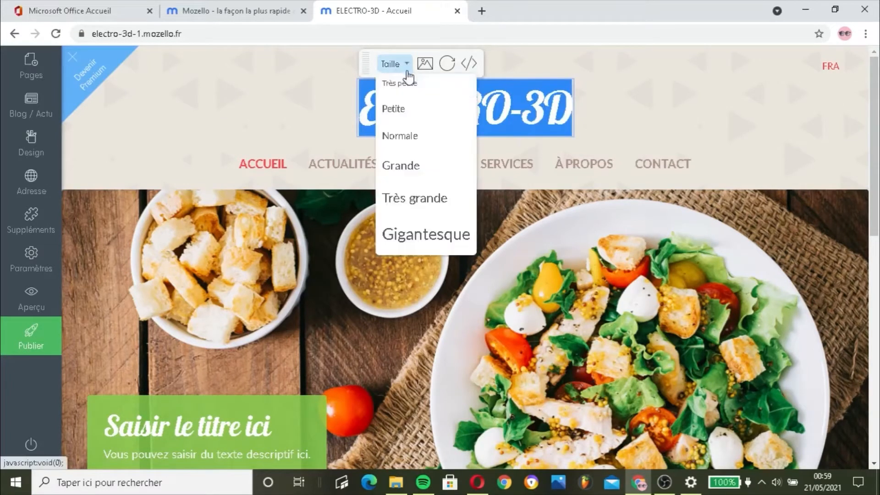
pyautogui.click(405, 110)
pyautogui.click(407, 67)
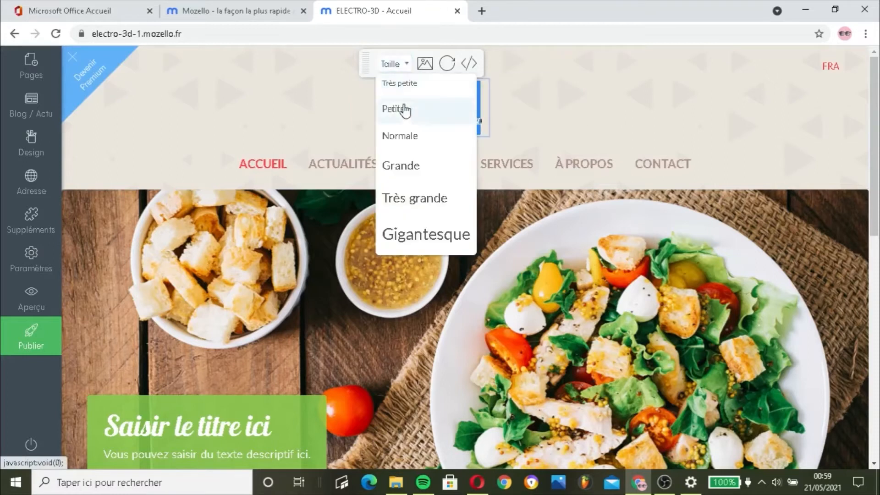
pyautogui.click(410, 140)
pyautogui.click(406, 66)
pyautogui.click(413, 200)
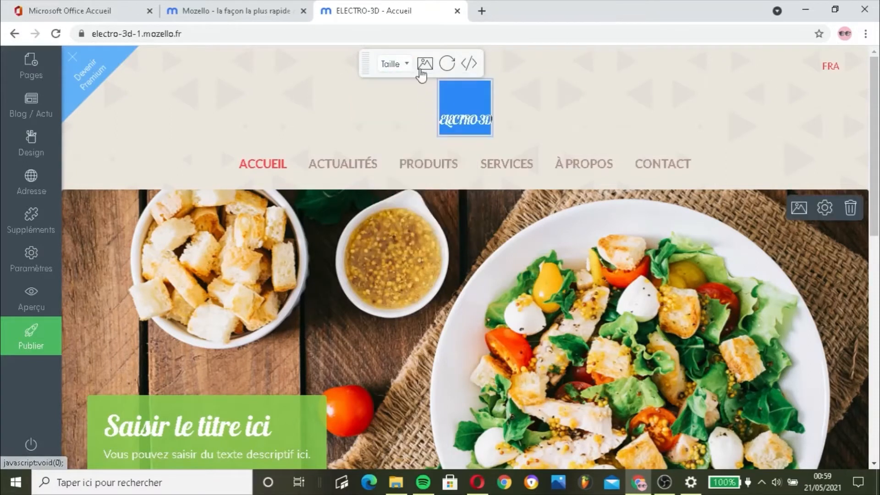
pyautogui.click(393, 64)
pyautogui.click(401, 234)
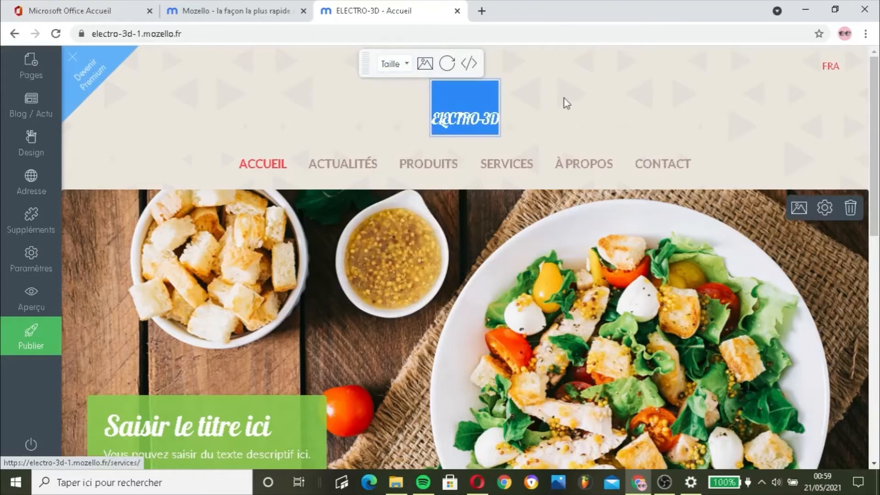
pyautogui.click(407, 66)
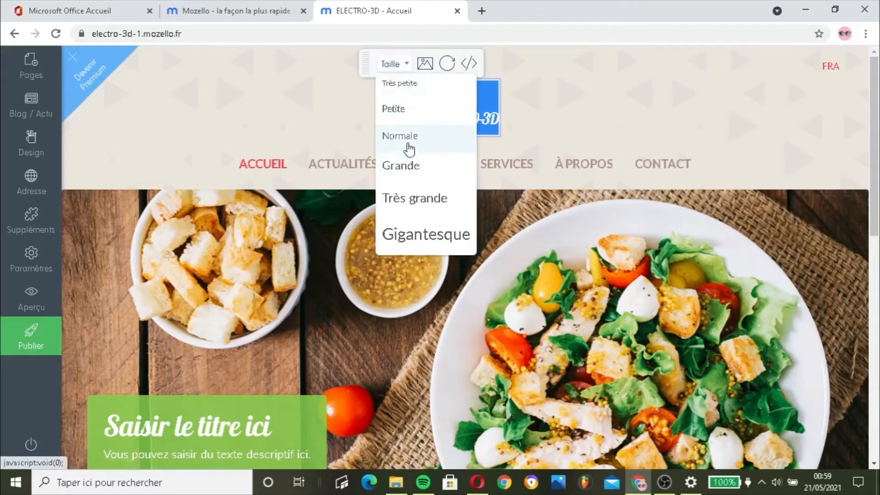
pyautogui.click(408, 167)
pyautogui.click(403, 67)
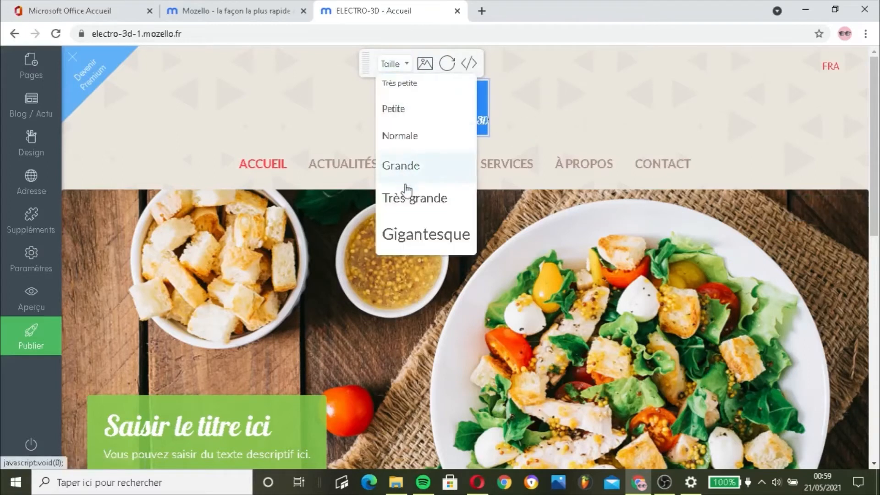
pyautogui.click(398, 201)
pyautogui.click(404, 66)
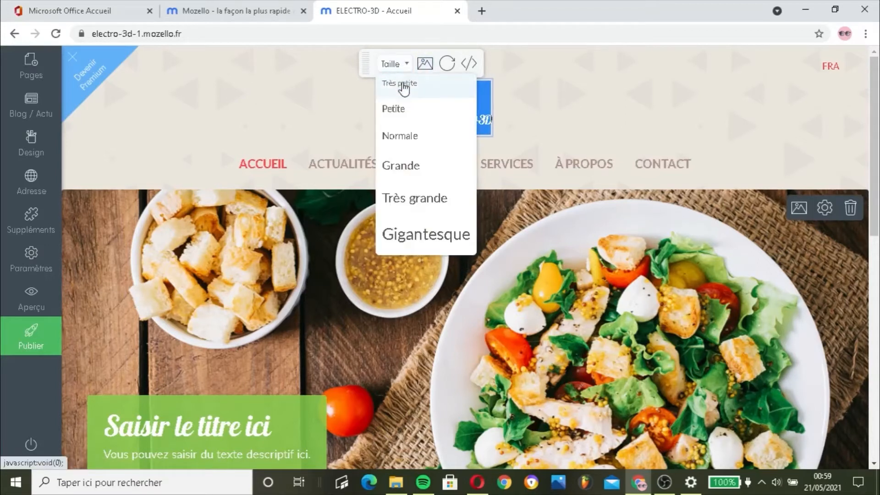
pyautogui.click(396, 113)
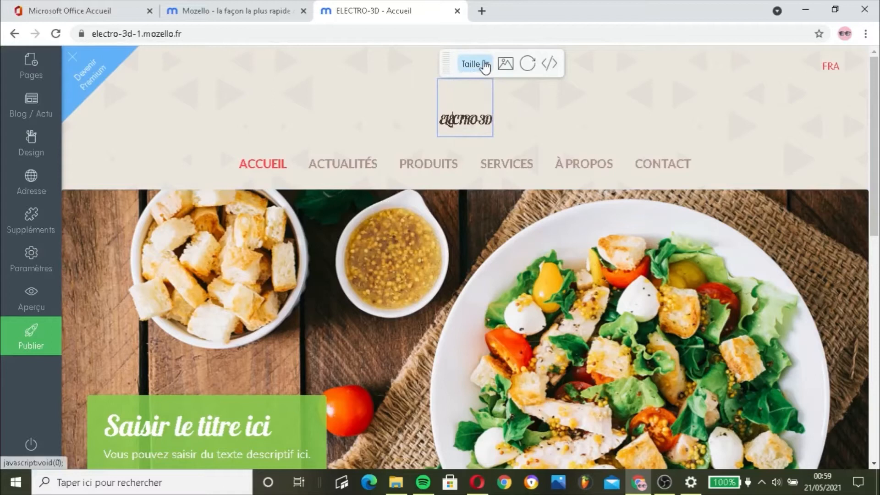
pyautogui.click(471, 64)
pyautogui.click(492, 106)
pyautogui.click(527, 66)
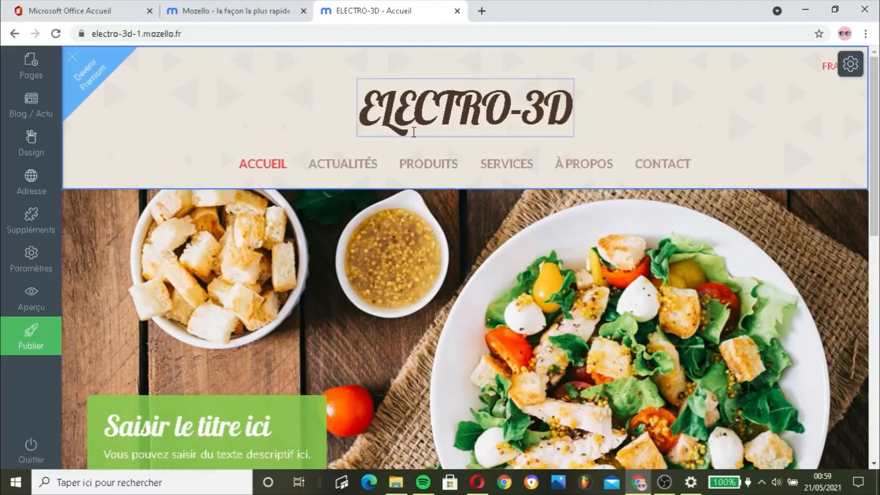
# Dismiss the 'Définir type page' chooser without adding a page, returning to Accueil
pyautogui.moveTo(277, 166)
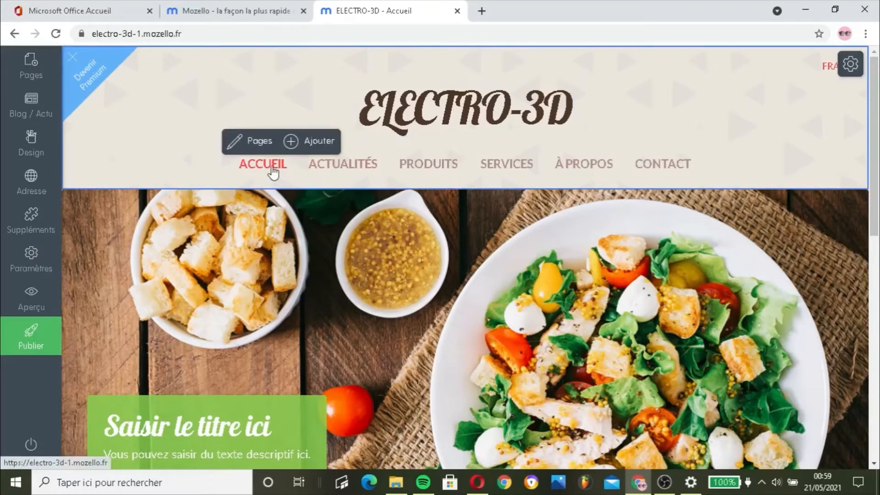
pyautogui.click(293, 139)
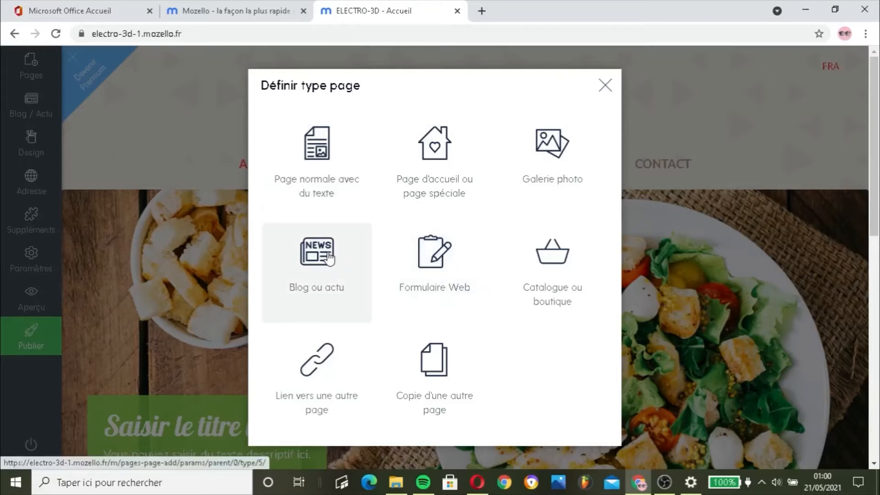
pyautogui.click(604, 86)
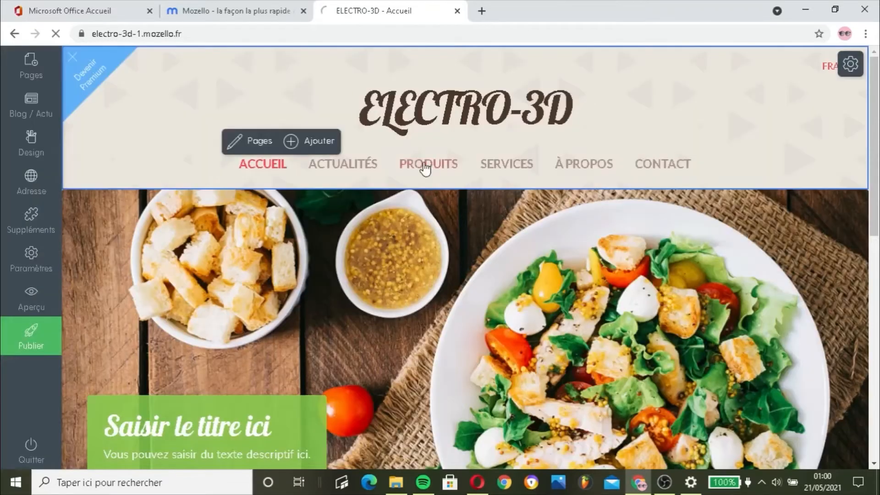
pyautogui.scroll(-4, 356, 216)
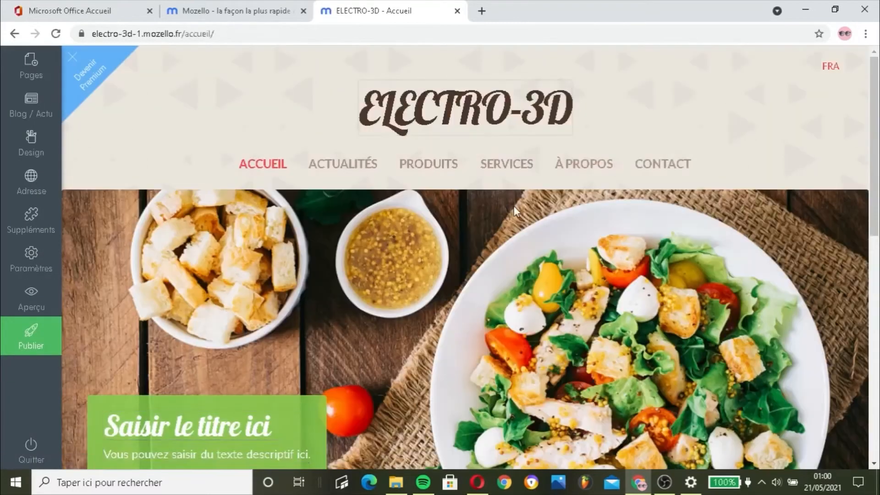
# Open the Billet de bienvenue post from the Actualités page
pyautogui.click(352, 169)
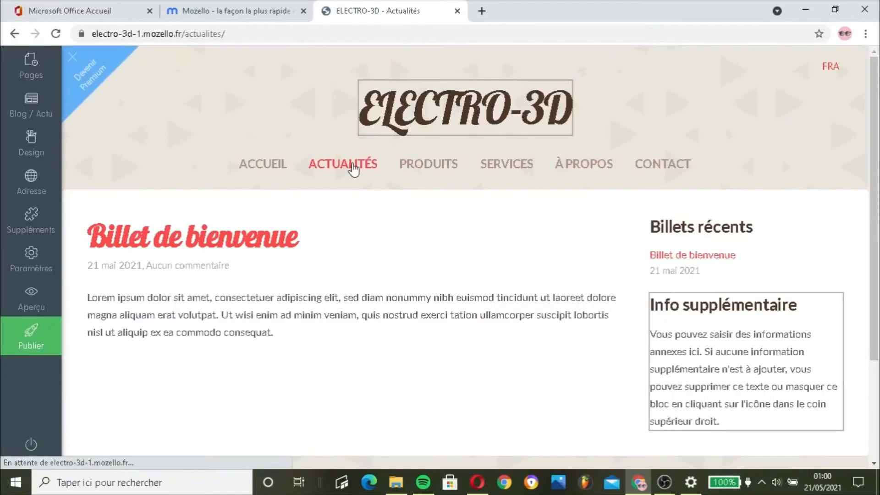
pyautogui.scroll(-1, 359, 283)
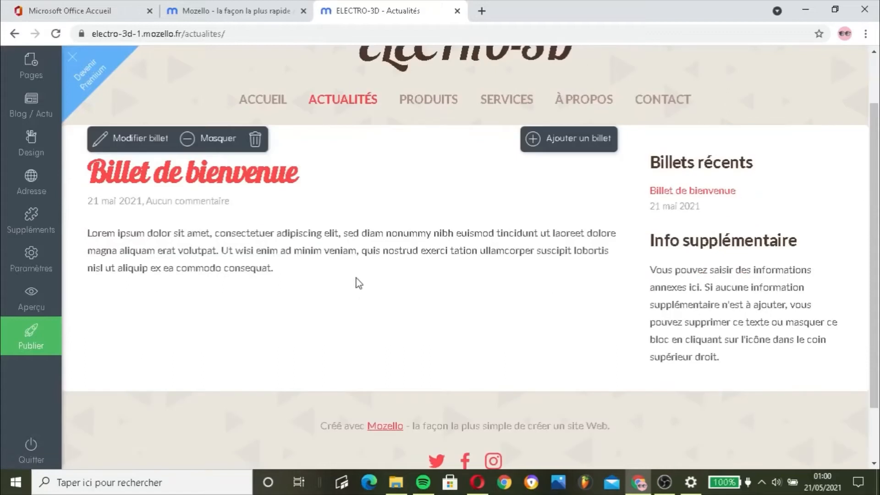
pyautogui.click(178, 187)
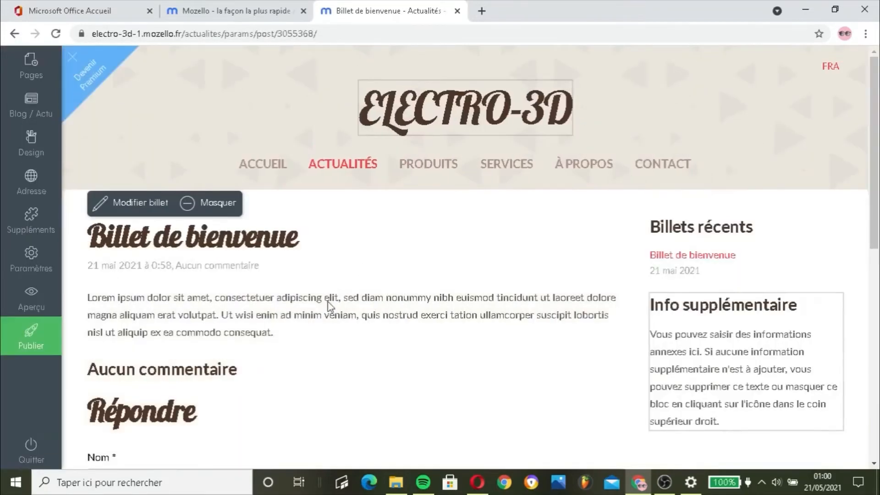
# Type test text over the Info supplémentaire paragraph, then undo it to restore the original
pyautogui.click(724, 422)
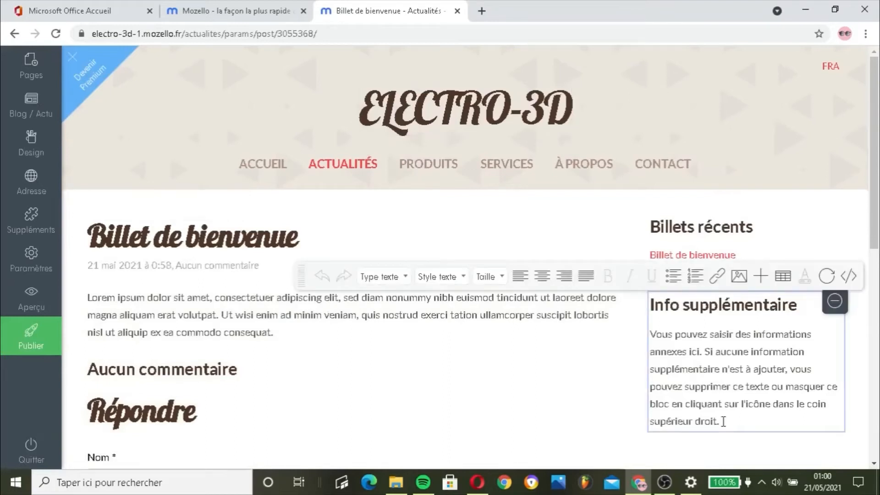
pyautogui.hotkey('ctrl', 'a')
pyautogui.write('sfqkfhkhfkk<hfkhfkhfk')
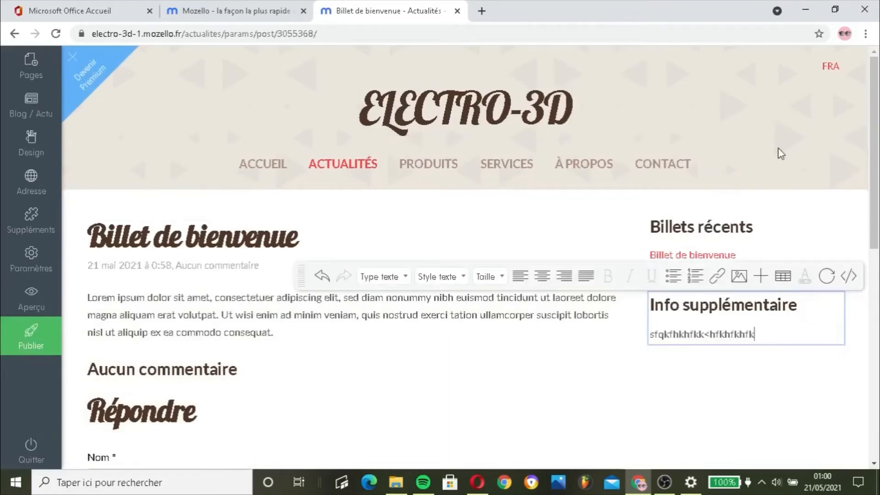
pyautogui.write('hflksqhflqshflhf')
pyautogui.hotkey('ctrl', 'z')
pyautogui.hotkey('ctrl', 'z')
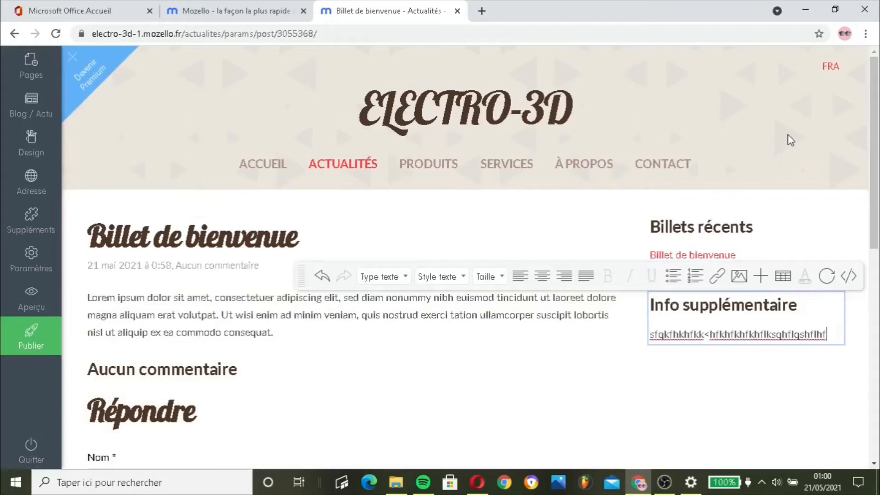
pyautogui.click(477, 392)
pyautogui.click(736, 374)
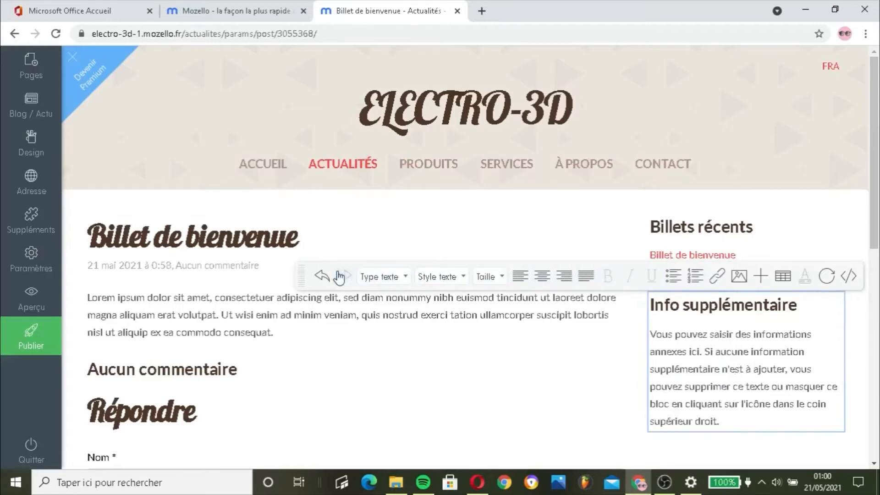
pyautogui.click(406, 278)
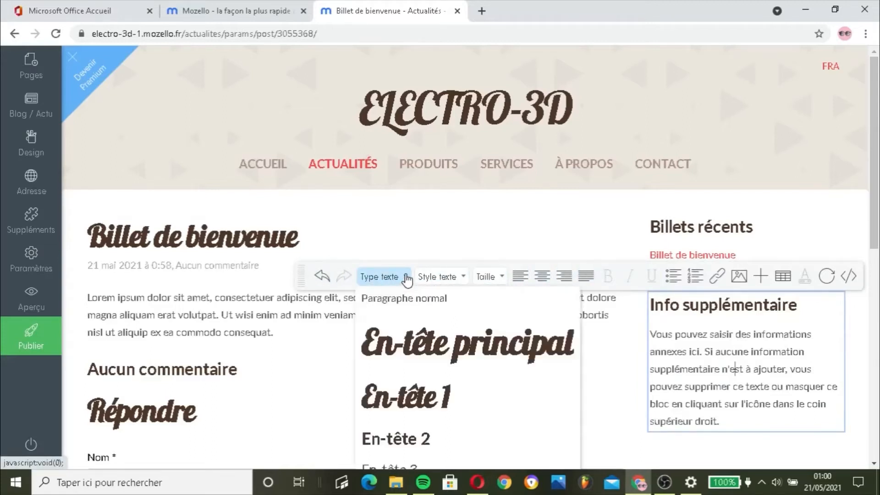
pyautogui.scroll(-3, 433, 397)
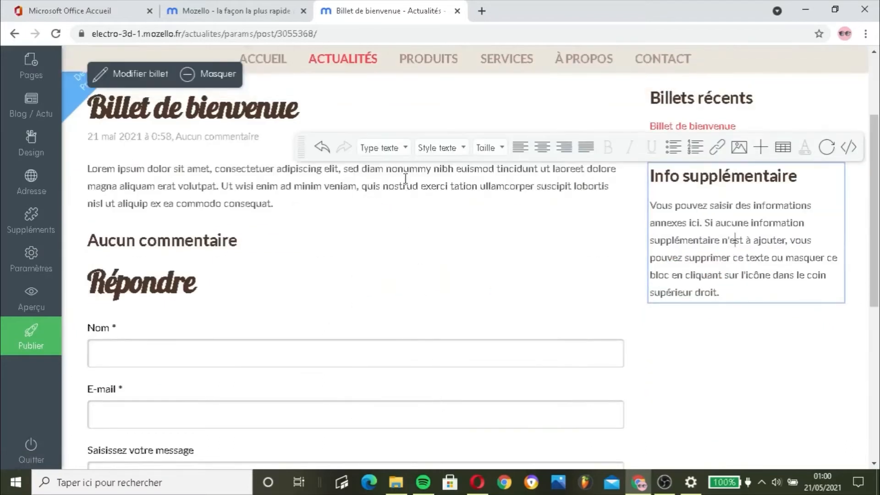
pyautogui.click(382, 147)
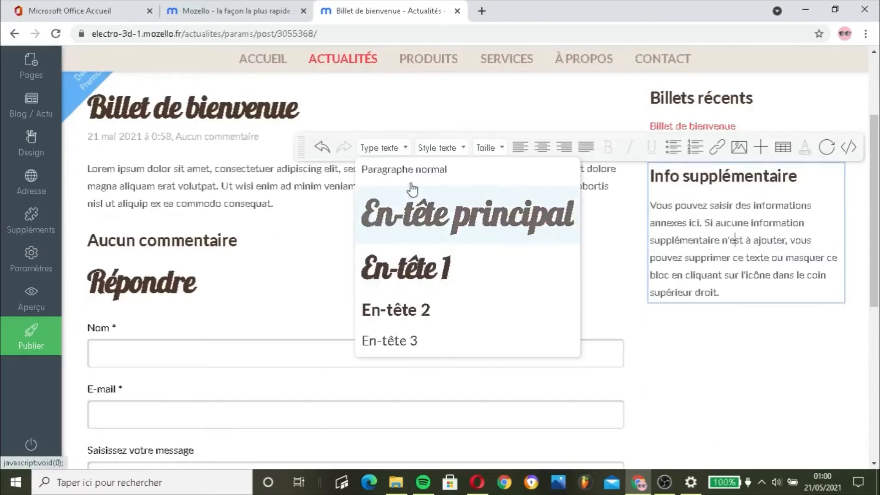
pyautogui.click(460, 148)
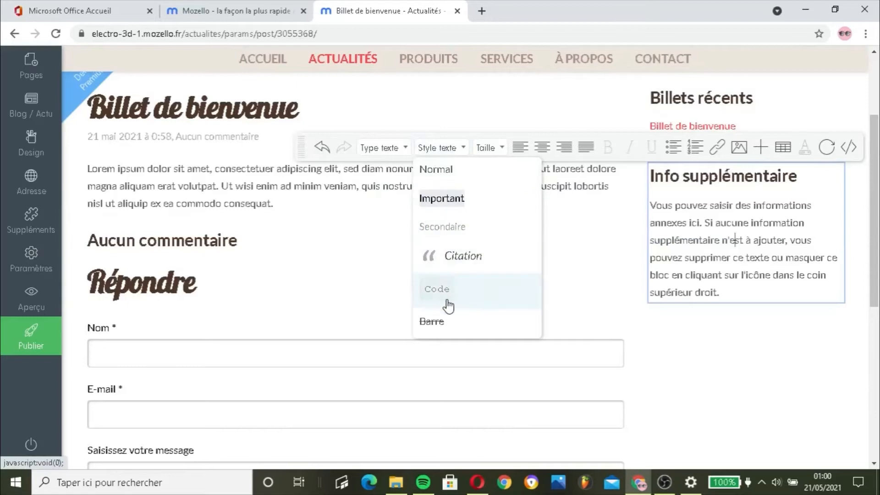
pyautogui.click(467, 146)
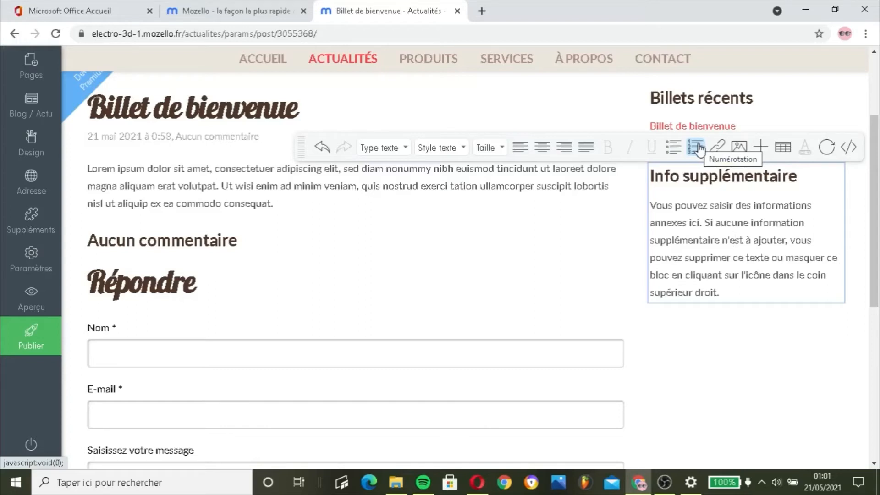
# Upload parc nature.jpg from the Images folder into the Info supplémentaire text
pyautogui.click(739, 149)
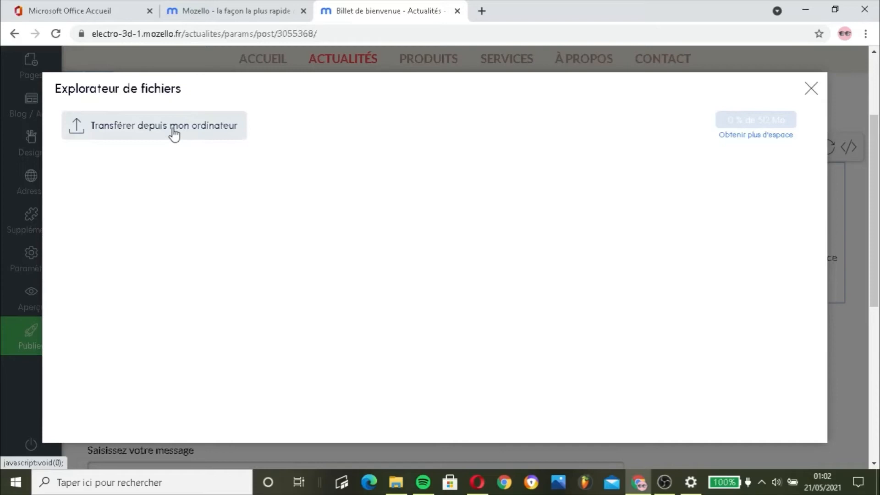
pyautogui.click(205, 152)
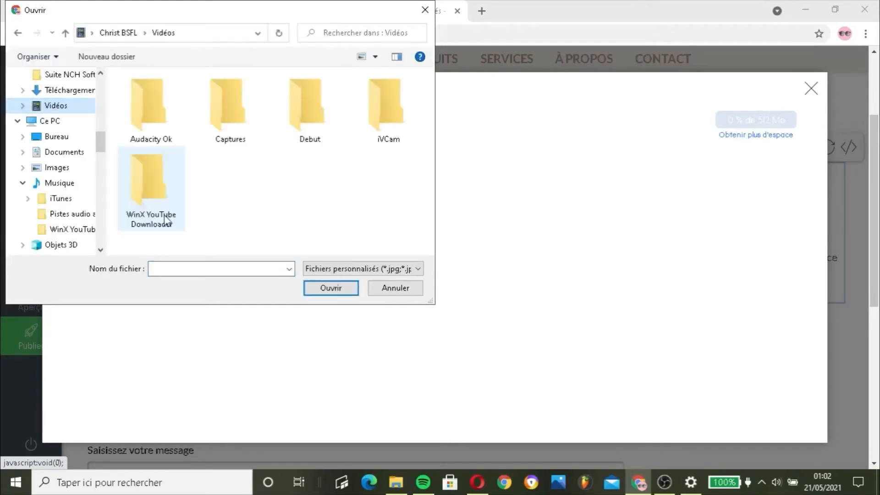
pyautogui.scroll(-1, 69, 191)
pyautogui.click(57, 153)
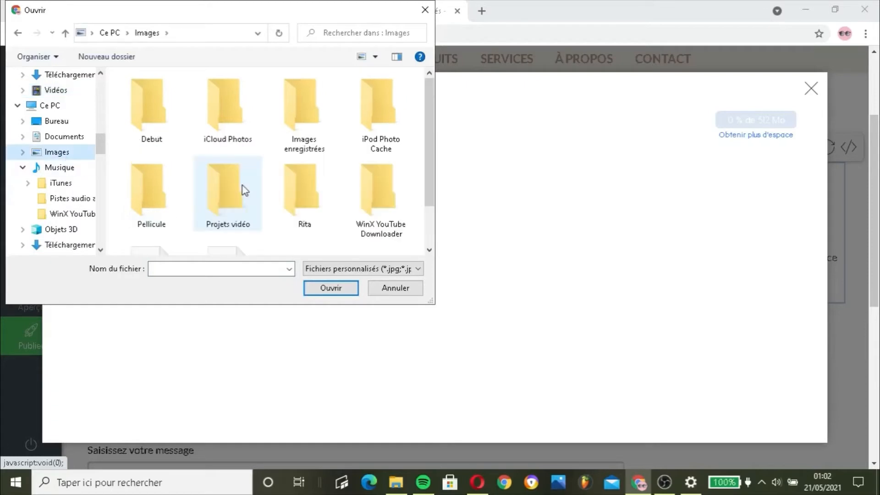
pyautogui.scroll(-1, 243, 186)
pyautogui.click(174, 208)
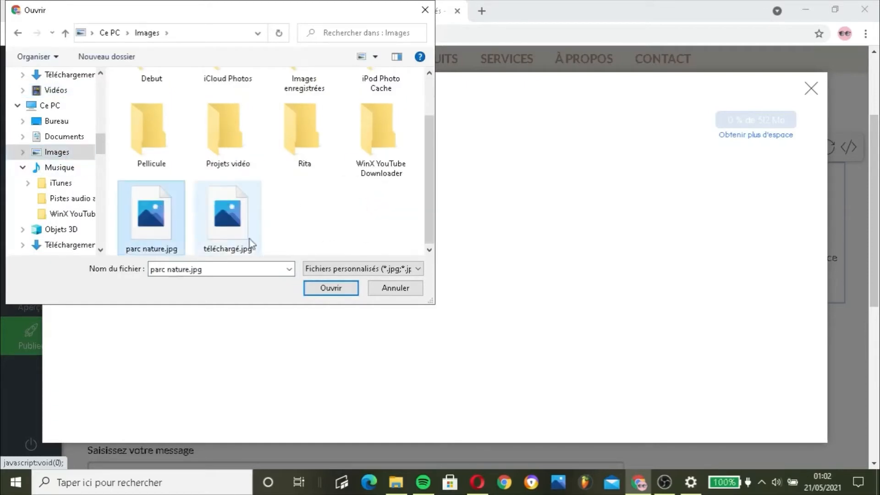
pyautogui.click(337, 294)
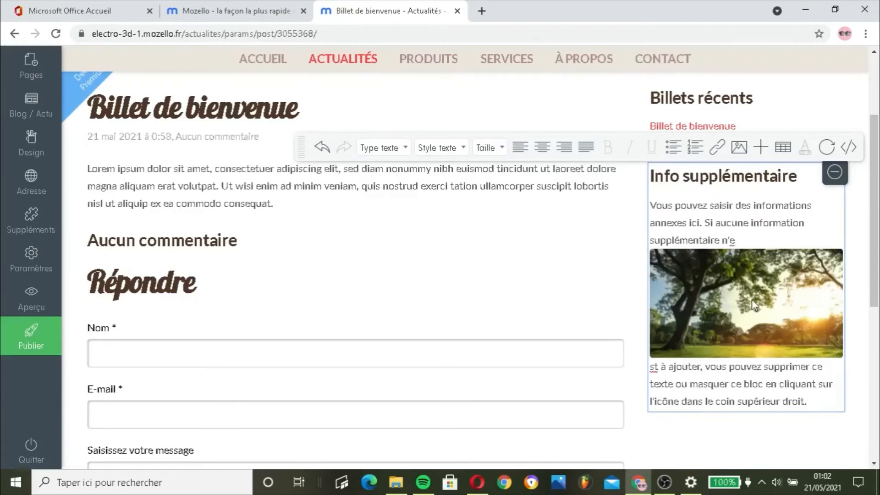
pyautogui.click(756, 294)
# Shrink the parc nature photo by dragging its corner handle up-left
pyautogui.scroll(2, 563, 289)
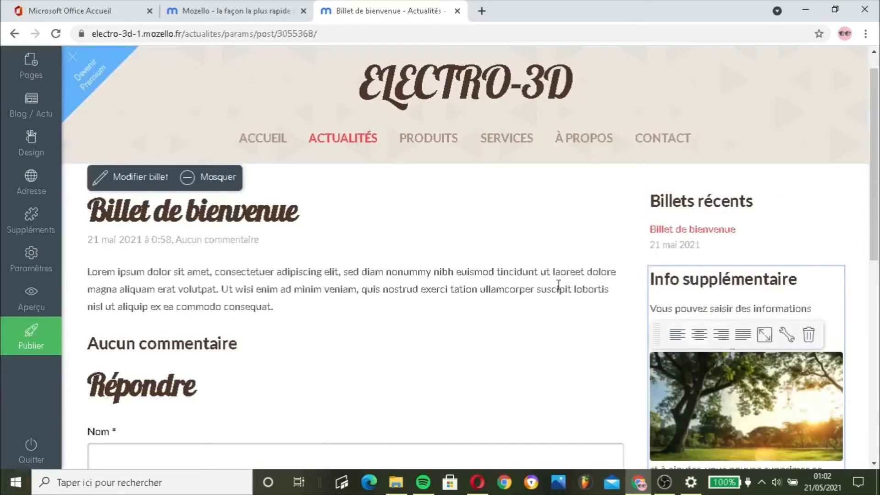
pyautogui.click(764, 335)
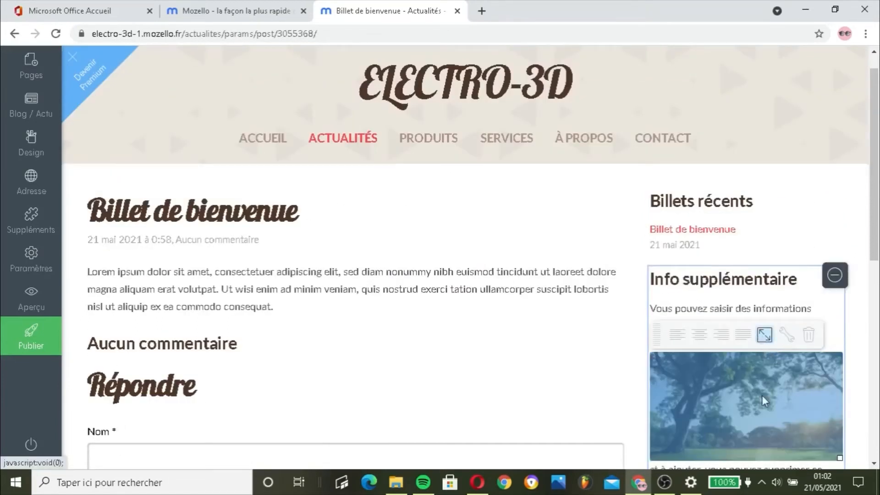
pyautogui.scroll(-5, 761, 389)
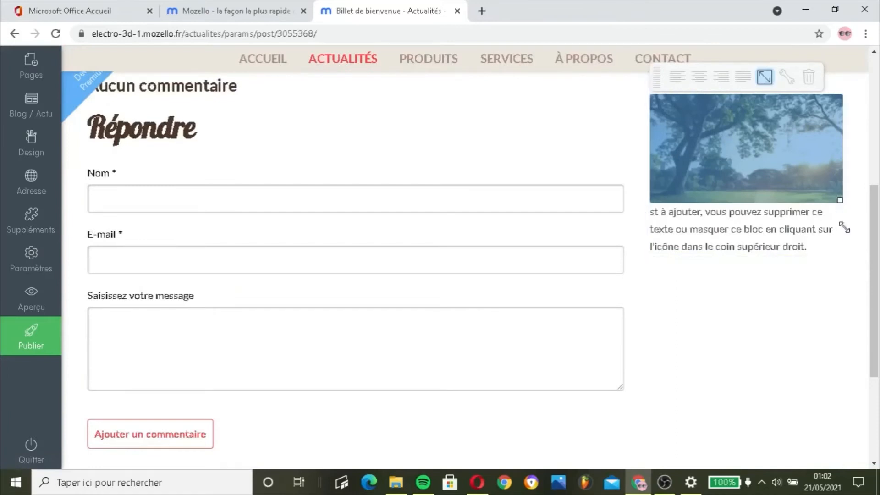
pyautogui.moveTo(846, 228); pyautogui.dragTo(779, 167)
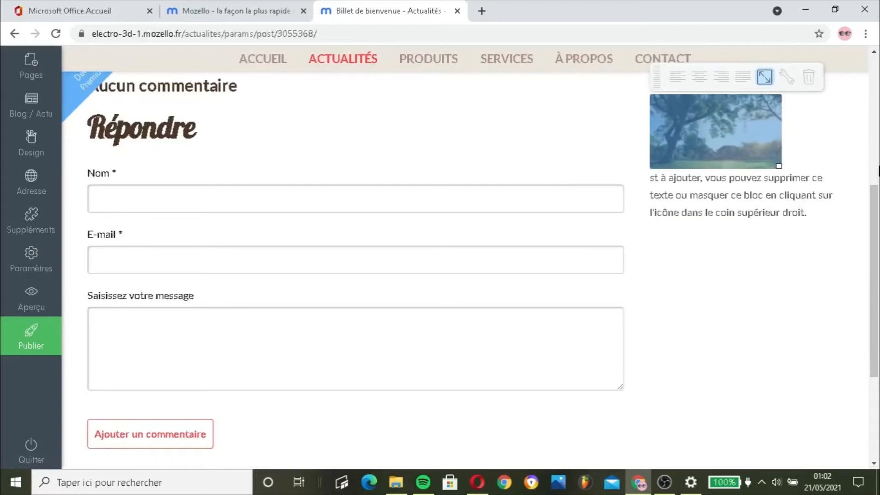
pyautogui.scroll(-4, 810, 405)
pyautogui.scroll(10, 645, 344)
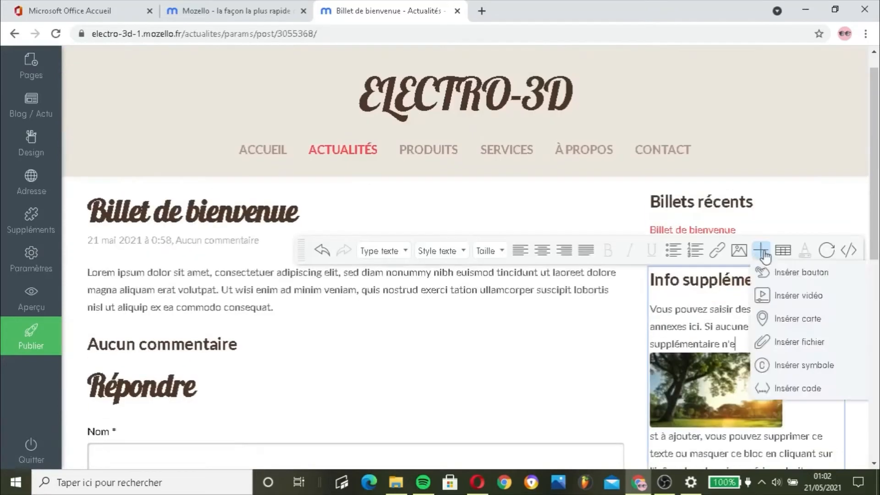
pyautogui.click(783, 251)
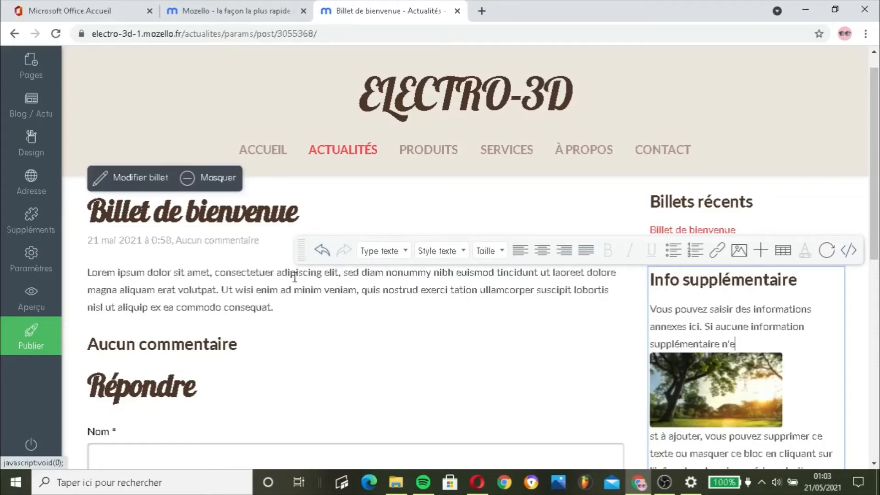
# Trial-delete part of the sidebar sentence, undo it, then go to the site Paramètres
pyautogui.click(253, 306)
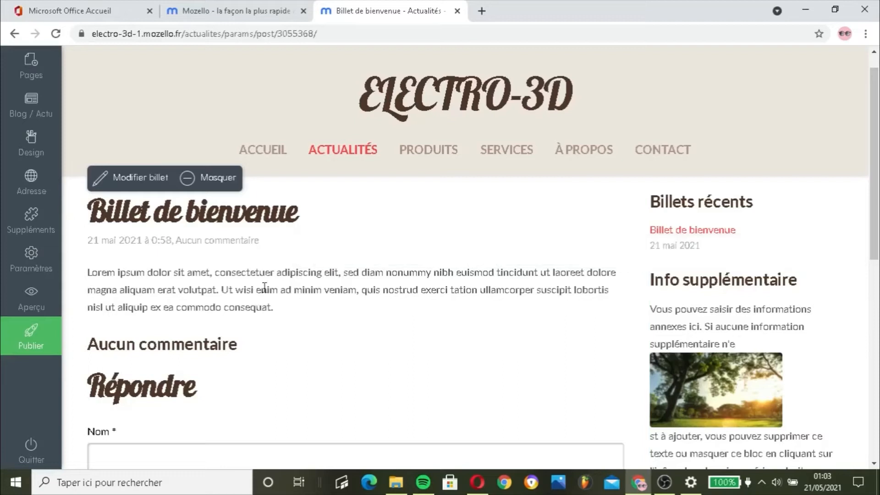
pyautogui.click(730, 333)
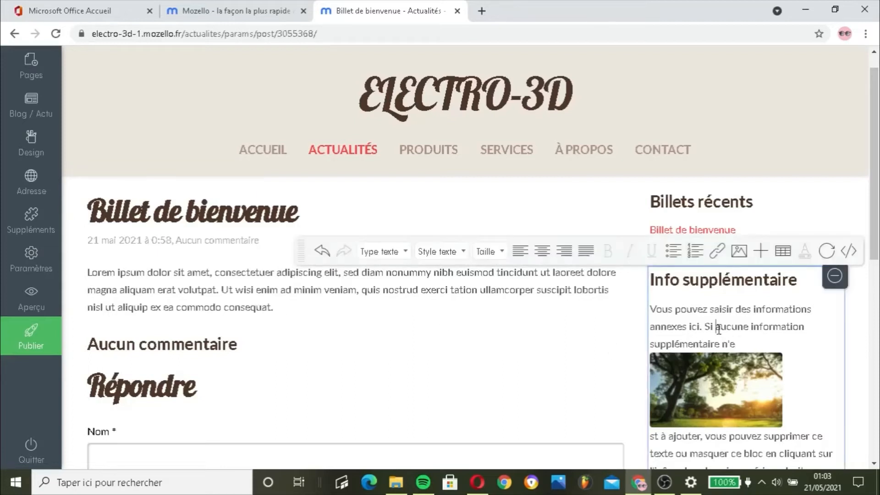
pyautogui.moveTo(733, 329); pyautogui.dragTo(693, 309)
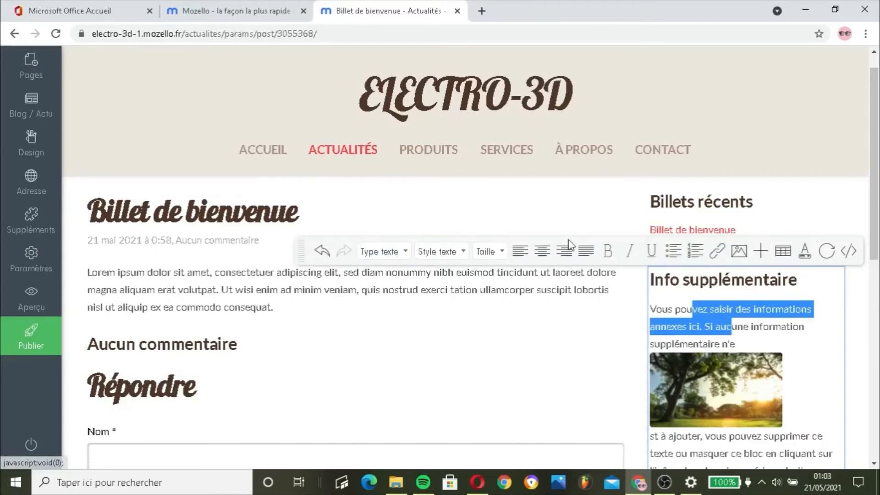
pyautogui.press('Delete')
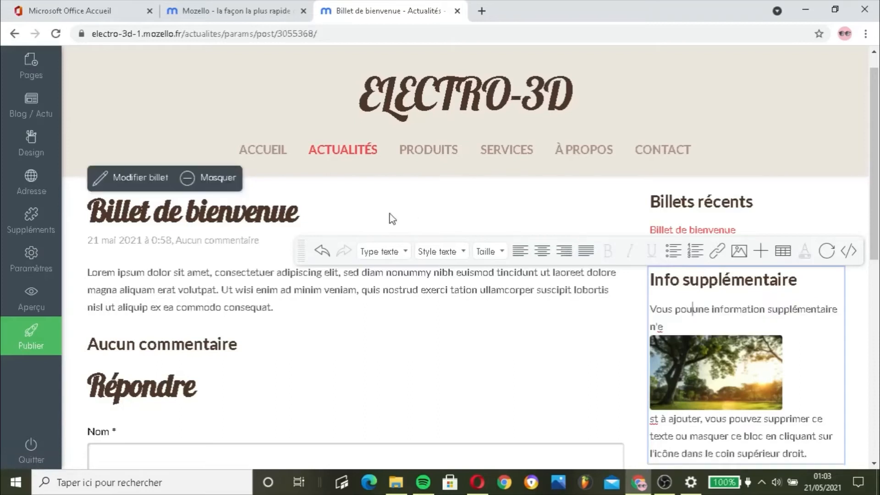
pyautogui.click(322, 251)
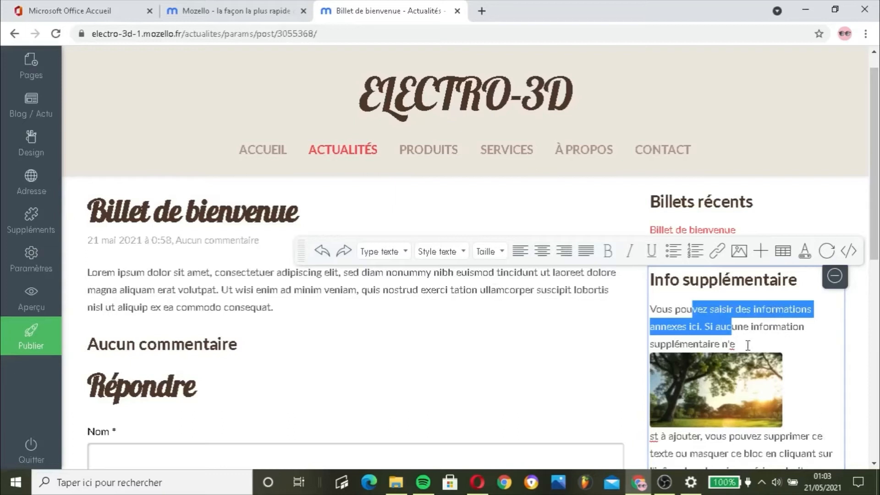
pyautogui.click(31, 259)
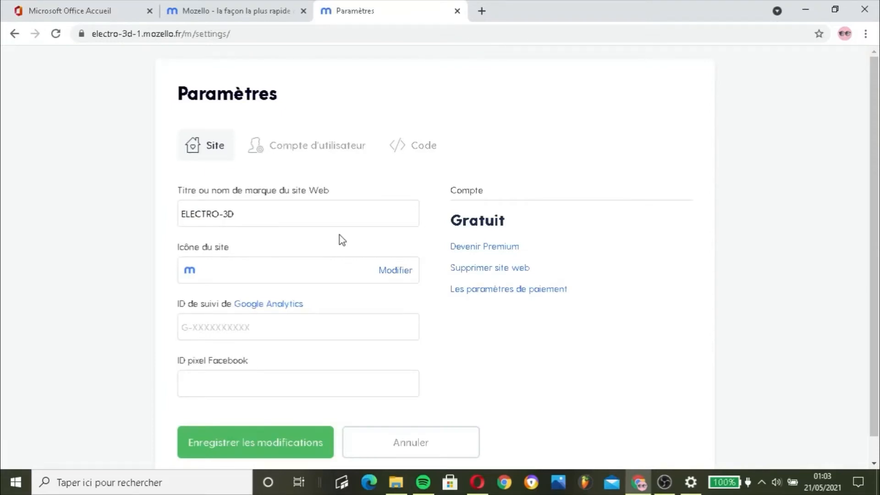
# Open Devenir Premium to compare Gratuit, Premium (€6/mois) and Premium Plus (€12/mois)
pyautogui.click(495, 249)
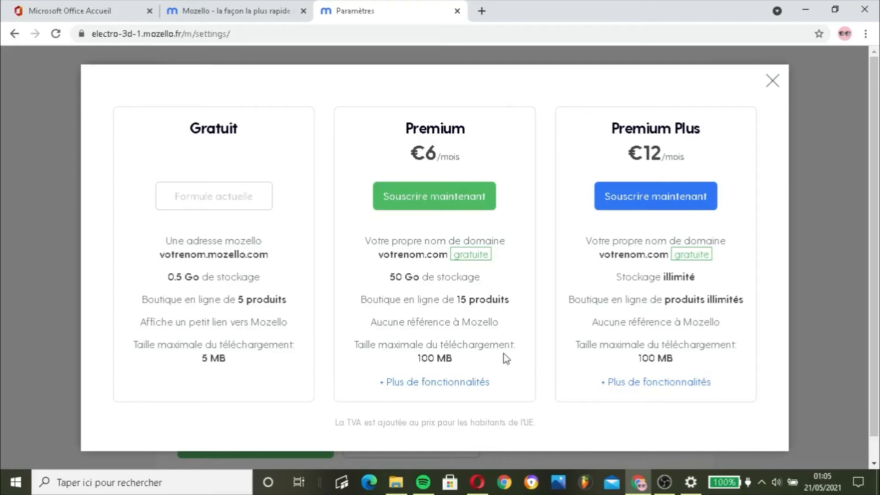
# Dismiss the plan comparison and show the Code tab's BODY and HEAD HTML fields in Paramètres
pyautogui.click(773, 81)
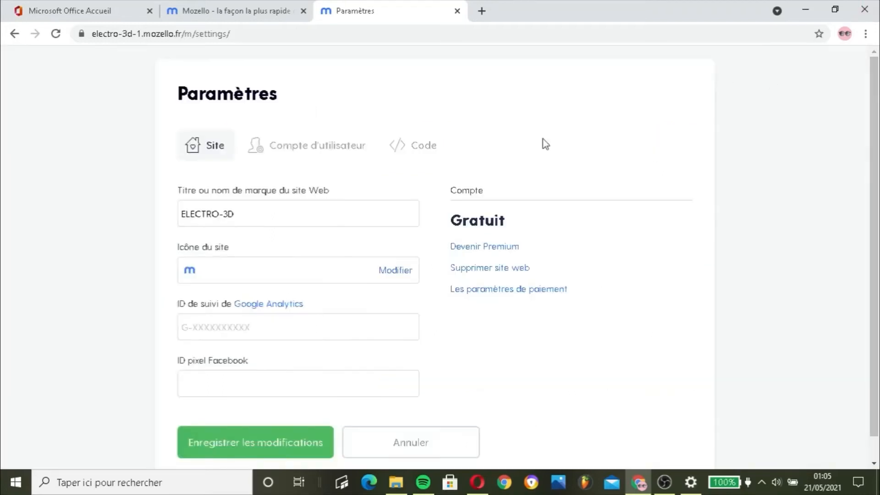
pyautogui.click(418, 153)
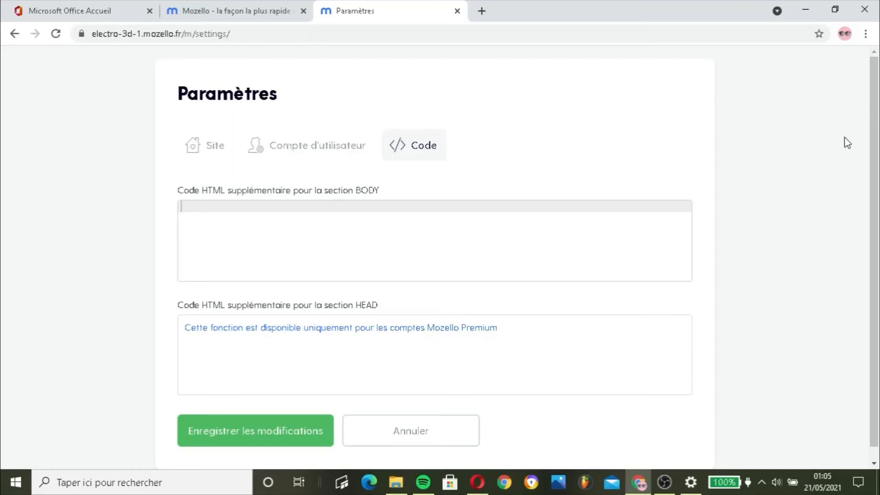
# Cancel the settings without saving and return to the Actualités page editor
pyautogui.click(399, 433)
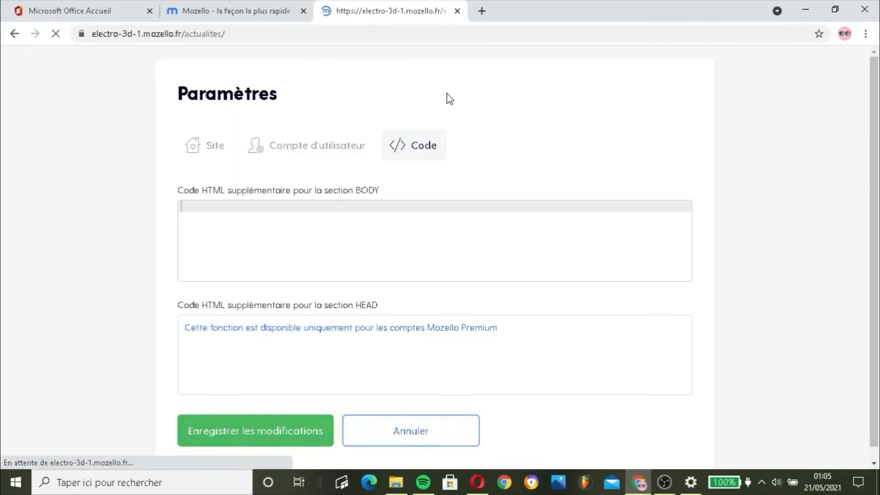
pyautogui.moveTo(26, 148)
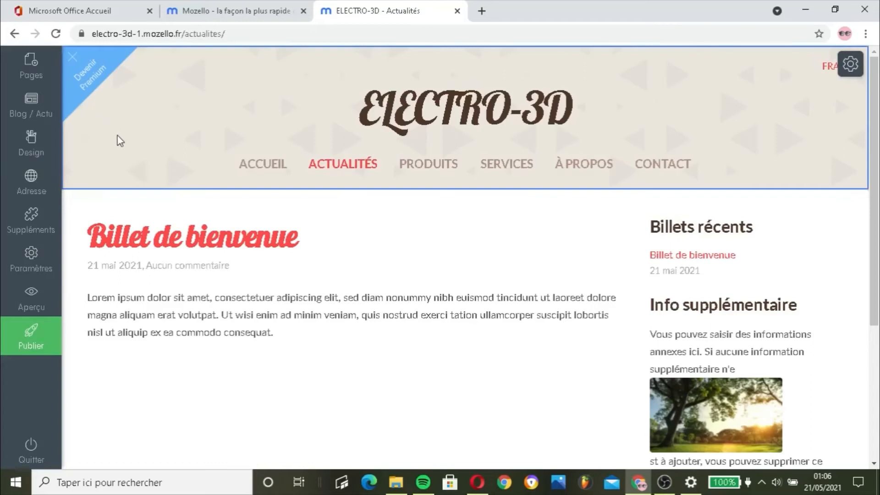
pyautogui.moveTo(174, 214)
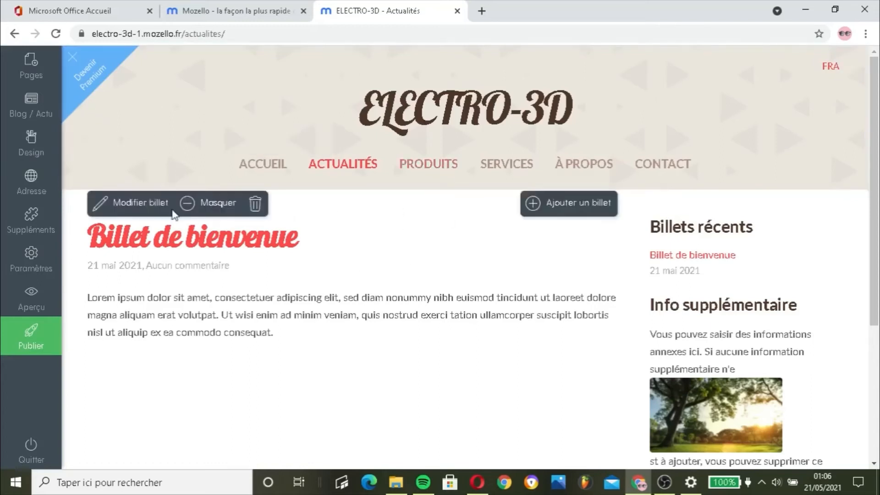
pyautogui.click(121, 139)
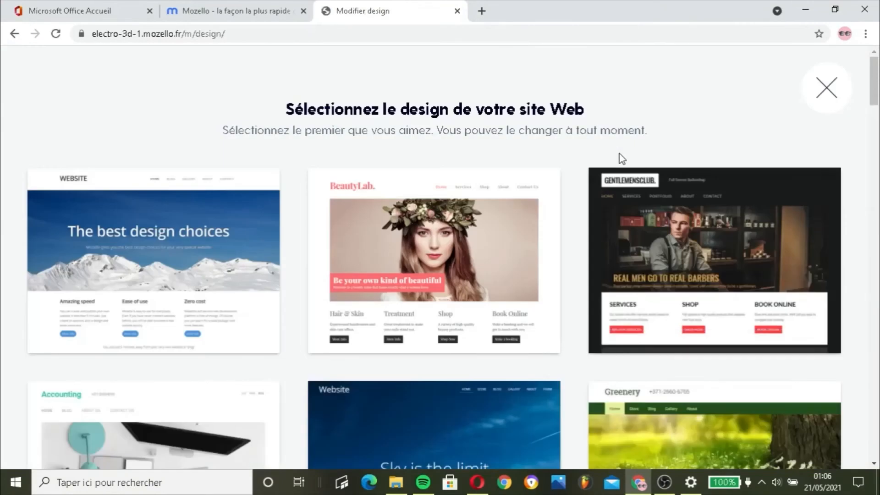
pyautogui.moveTo(459, 224)
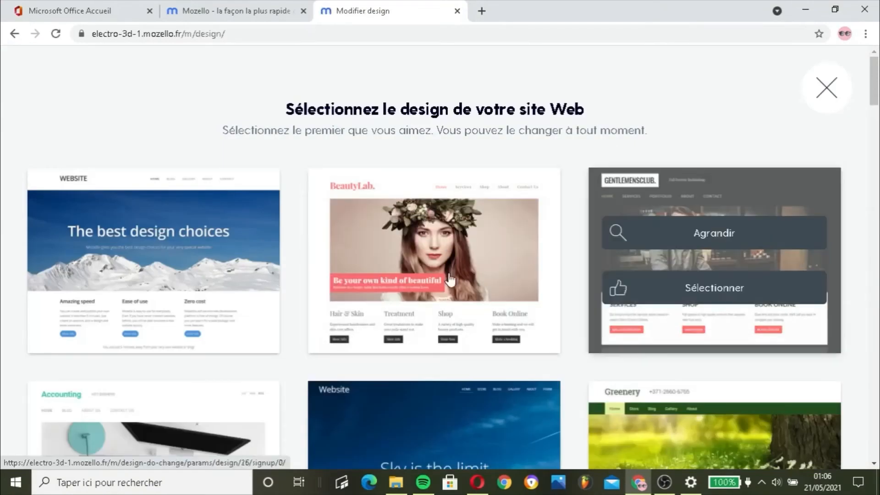
pyautogui.moveTo(618, 222)
pyautogui.scroll(-20, 618, 222)
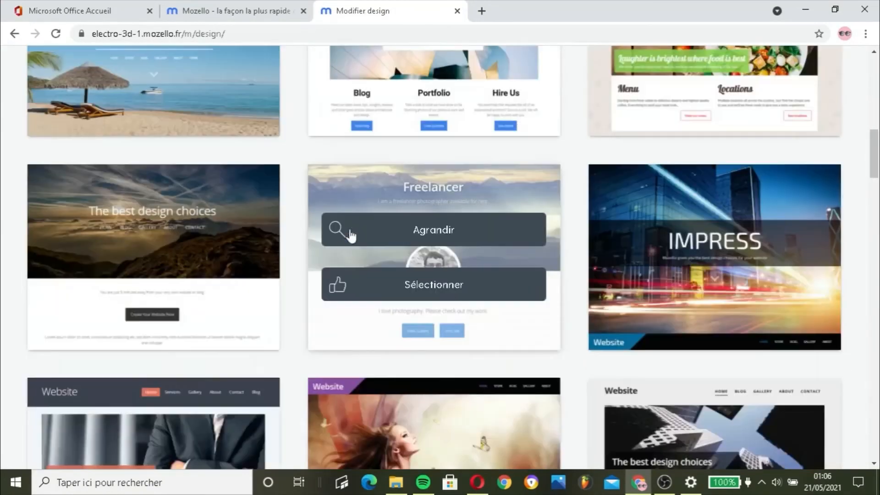
pyautogui.scroll(20, 404, 288)
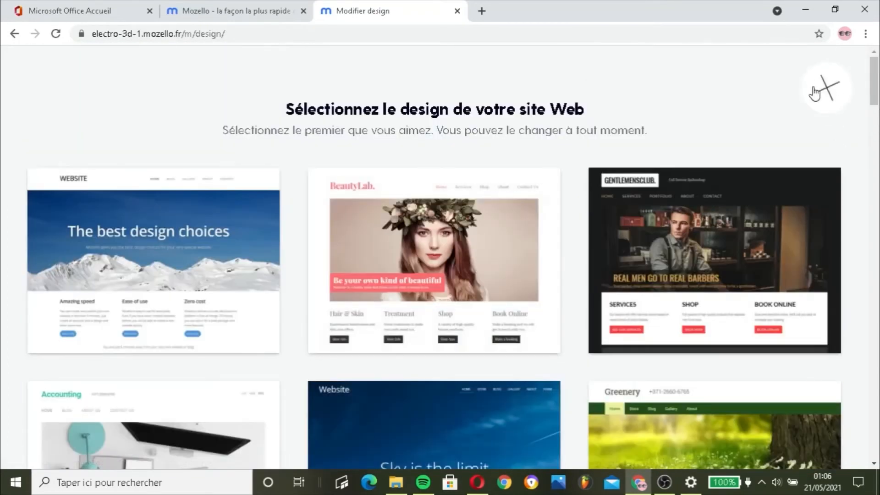
pyautogui.click(828, 92)
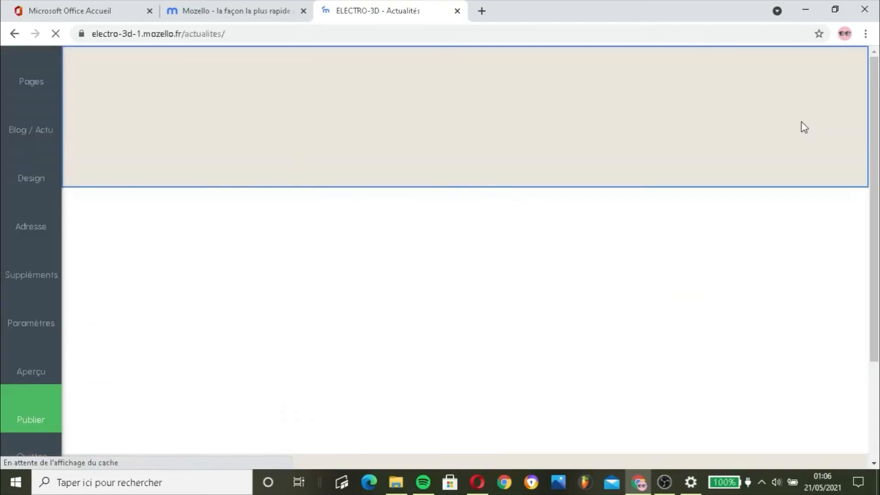
# Check the free mozello.fr address under Adresse, then choose to use an already-owned domain
pyautogui.click(22, 180)
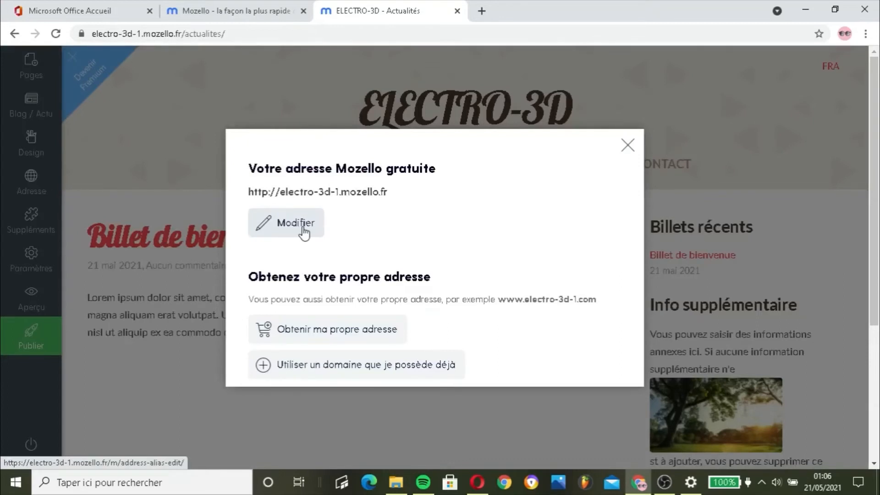
pyautogui.scroll(-1, 329, 284)
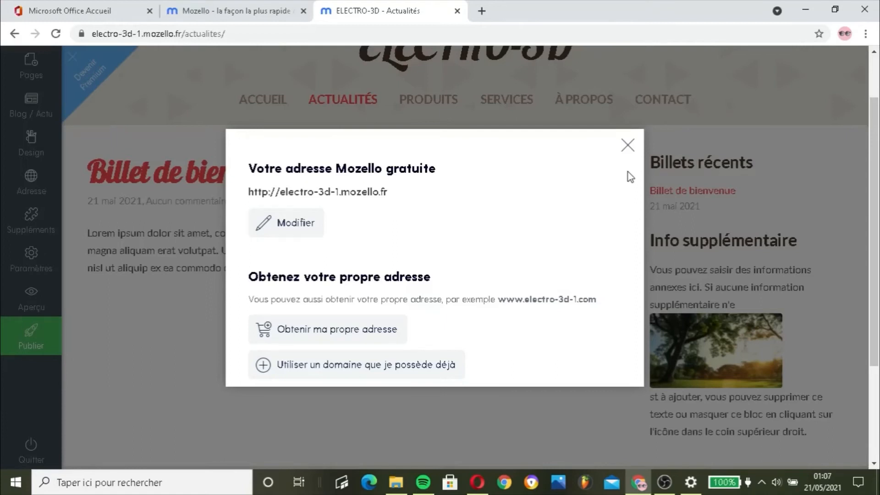
pyautogui.click(104, 30)
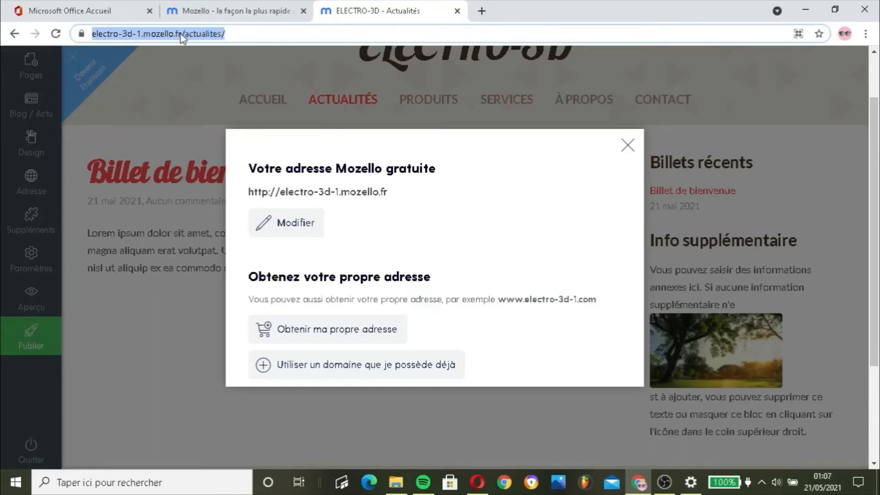
pyautogui.click(282, 364)
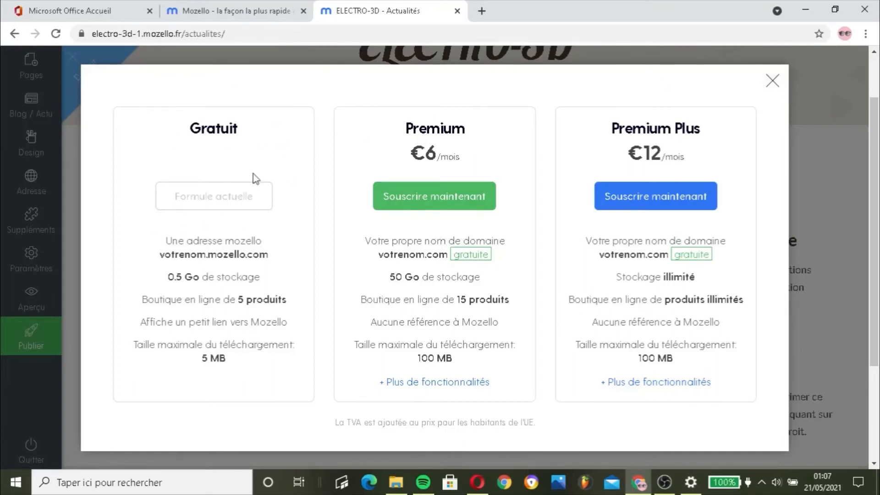
# Close the plan offers and open Suppléments with Avis de cookies, Boutons de partage and Engaga
pyautogui.click(772, 84)
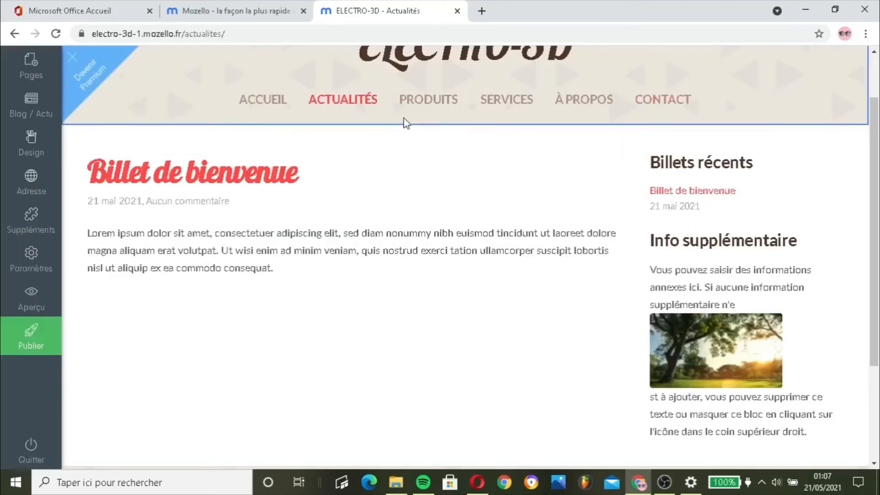
pyautogui.scroll(2, 451, 173)
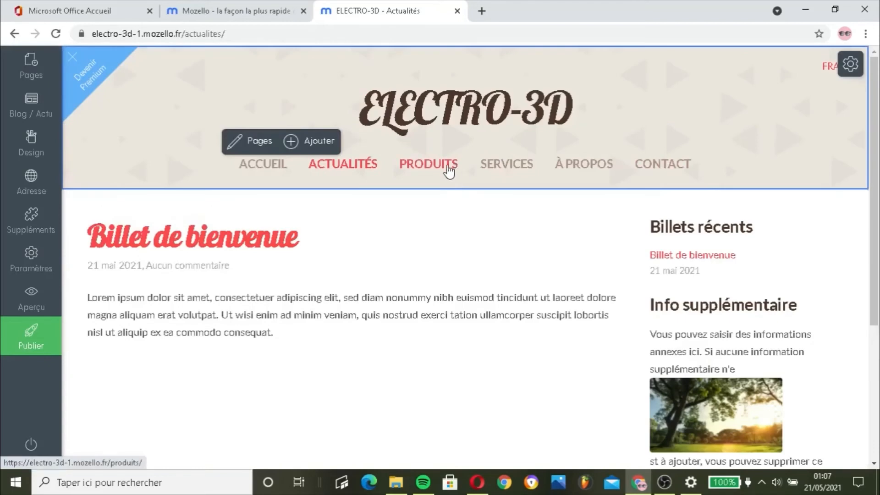
pyautogui.click(33, 219)
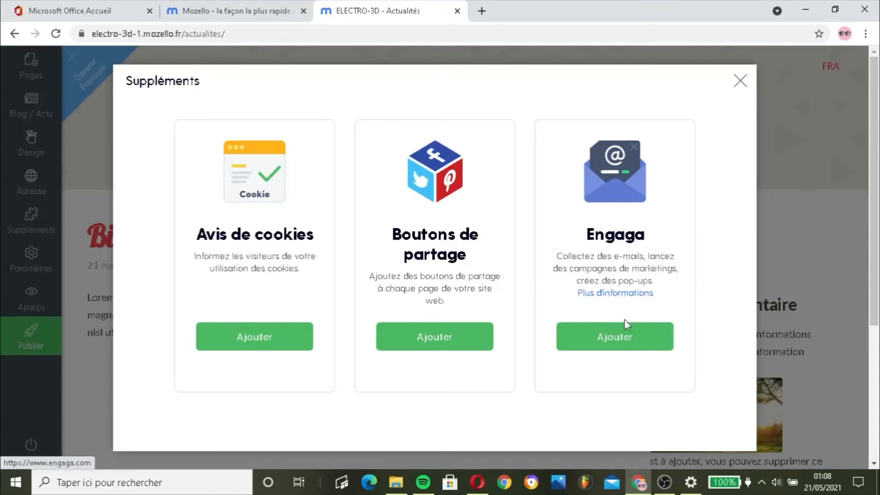
# Close the Suppléments window without adding any add-on
pyautogui.click(739, 82)
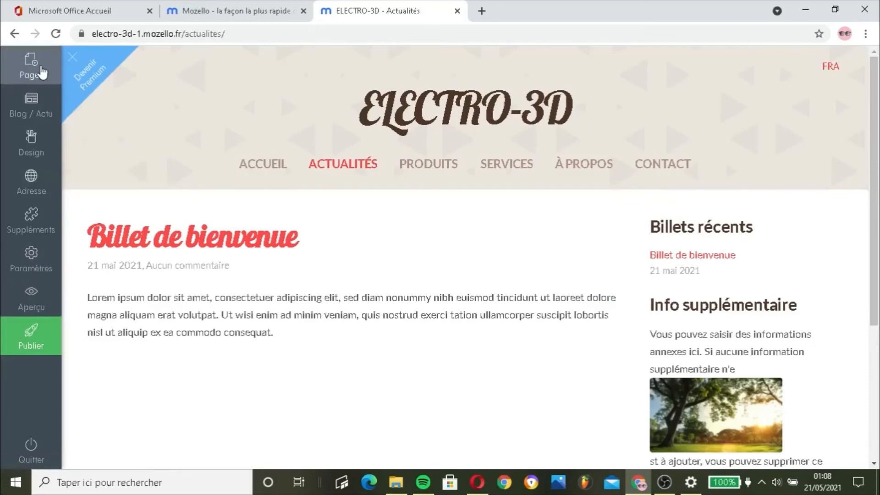
pyautogui.click(42, 72)
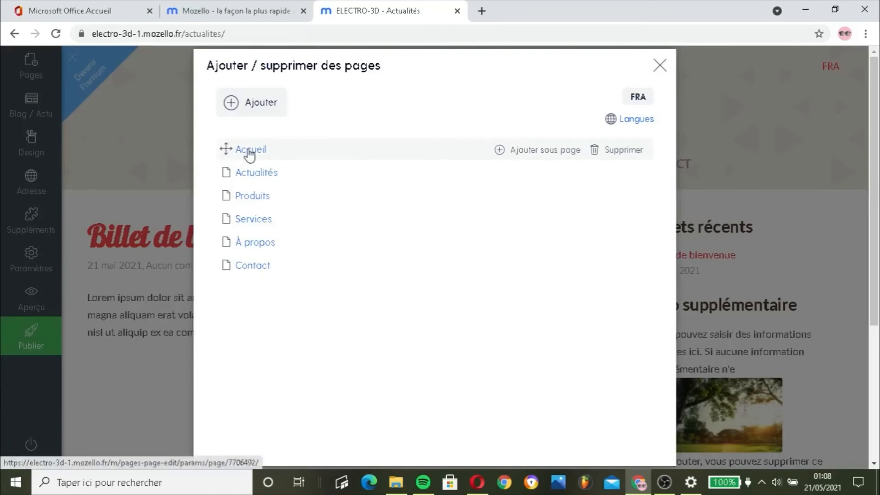
pyautogui.click(537, 153)
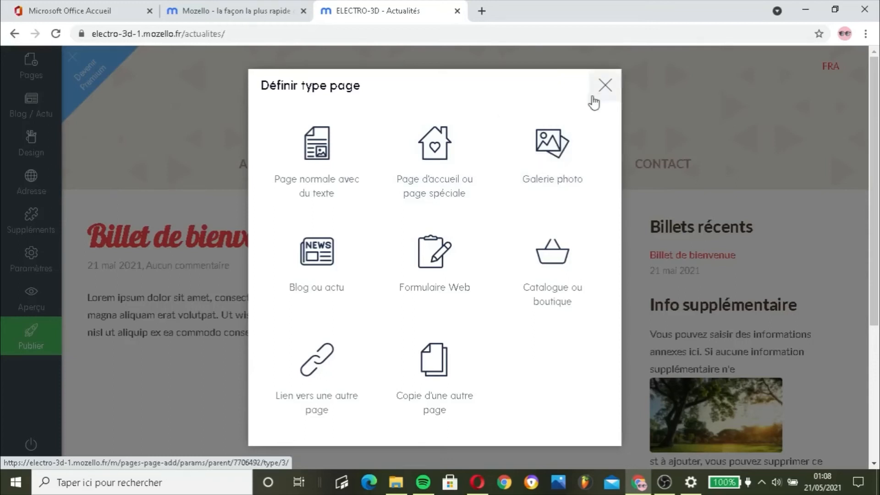
pyautogui.click(605, 85)
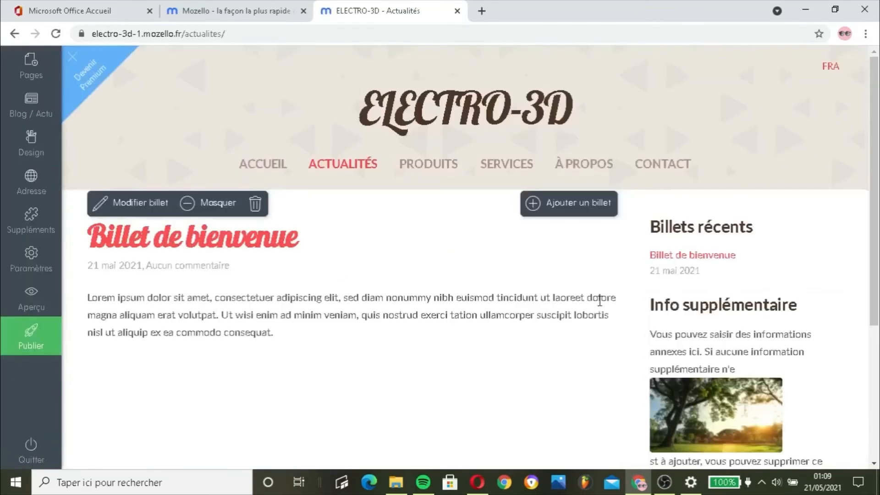
pyautogui.scroll(-3, 627, 305)
pyautogui.scroll(-2, 614, 289)
pyautogui.scroll(5, 587, 279)
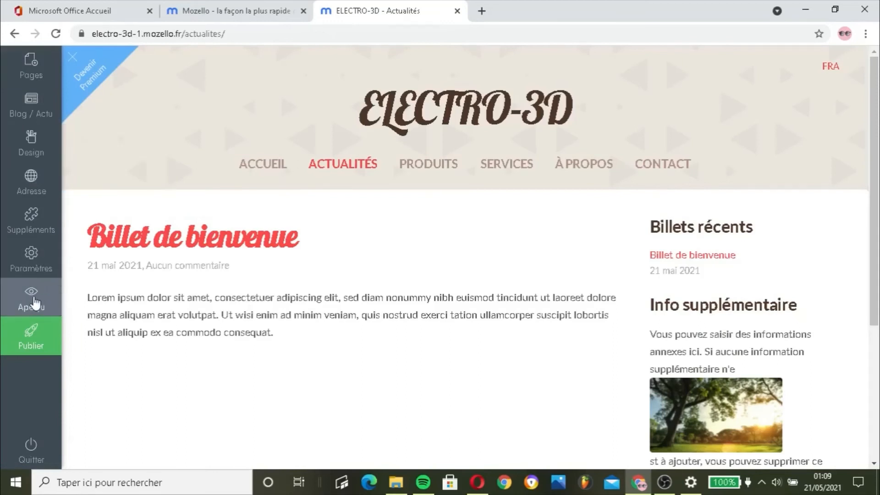
# Preview the ELECTRO-3D site, visiting the Produits, Services and Contact pages
pyautogui.click(30, 303)
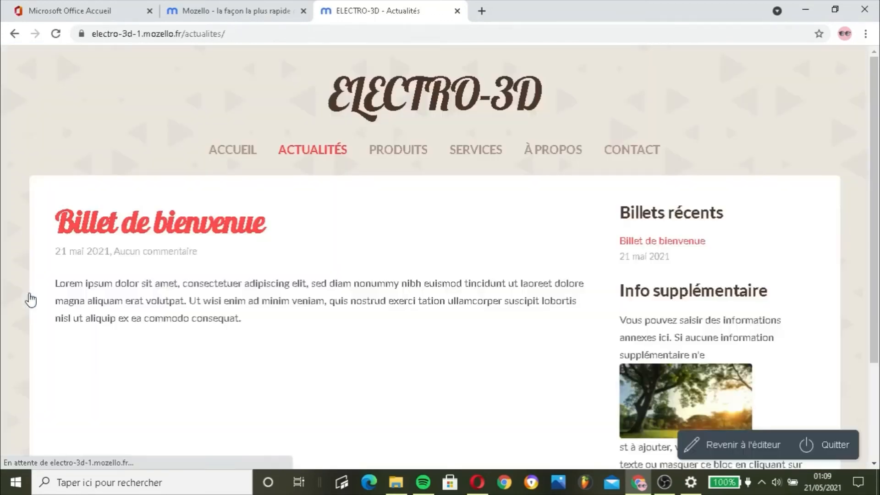
pyautogui.scroll(-4, 559, 217)
pyautogui.scroll(4, 557, 214)
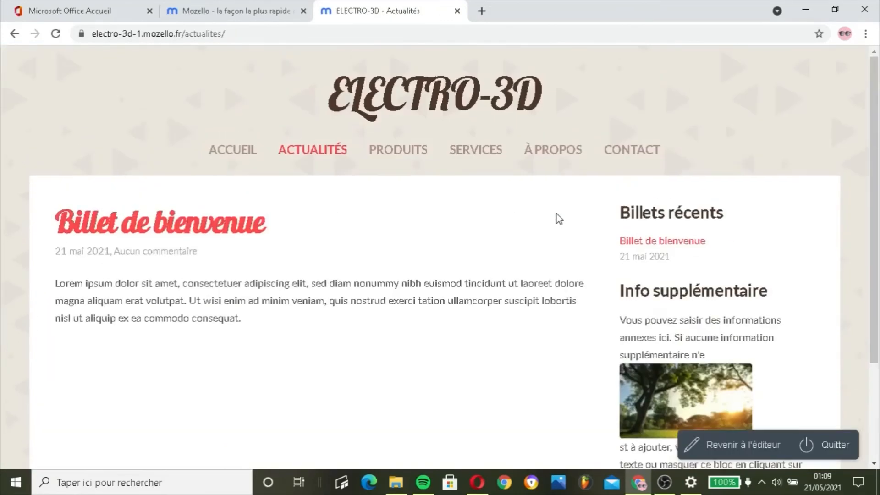
pyautogui.click(399, 152)
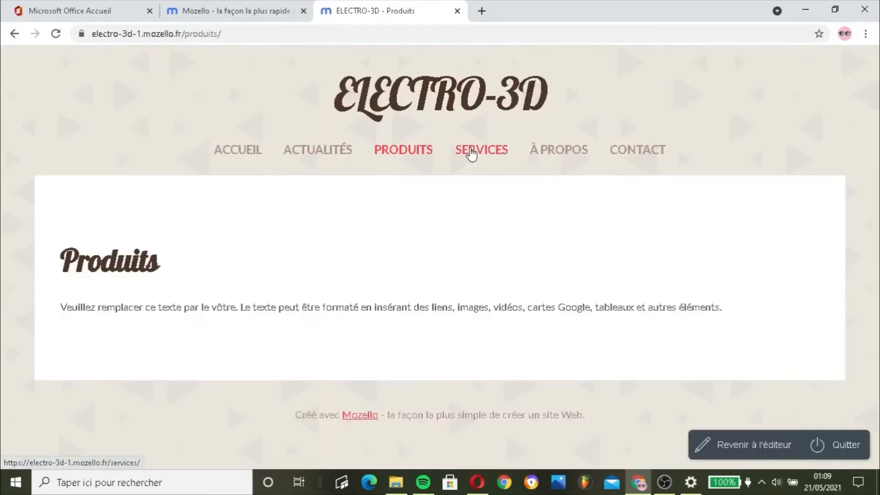
pyautogui.click(476, 153)
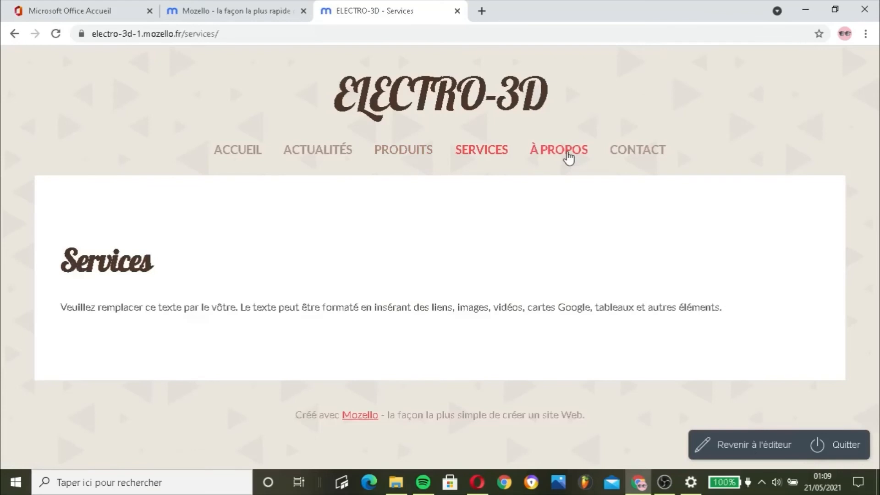
pyautogui.click(637, 151)
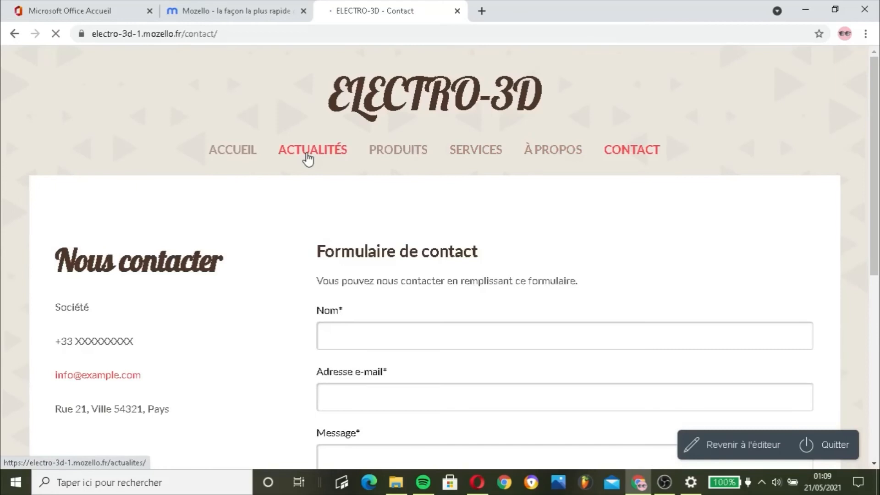
# Inspect the preview page's web address, then return from the preview to the editor
pyautogui.scroll(5, 641, 269)
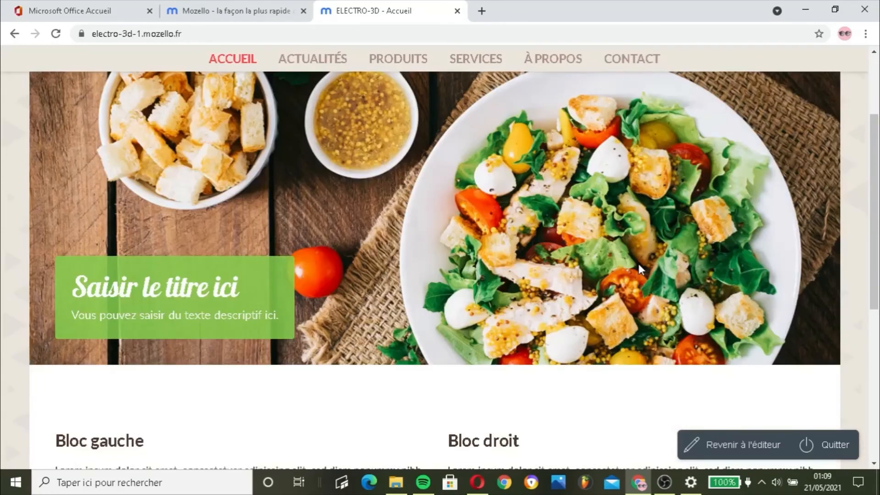
pyautogui.scroll(2, 639, 265)
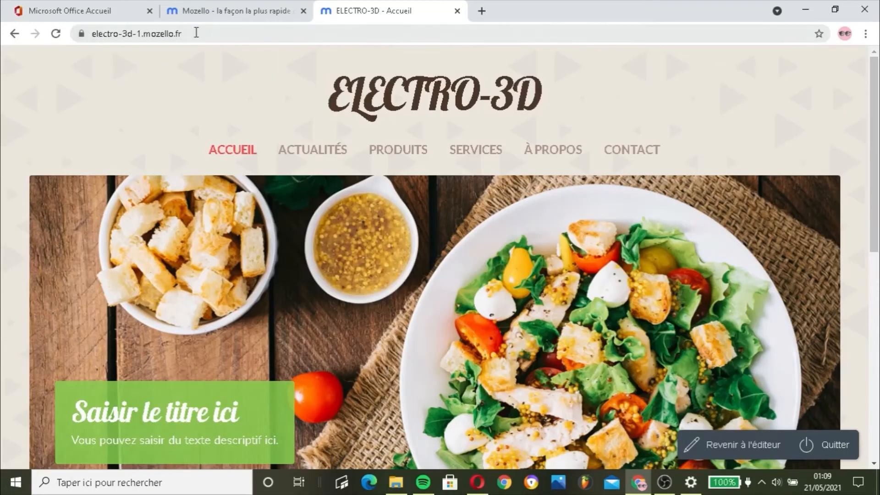
pyautogui.moveTo(196, 32); pyautogui.dragTo(94, 30)
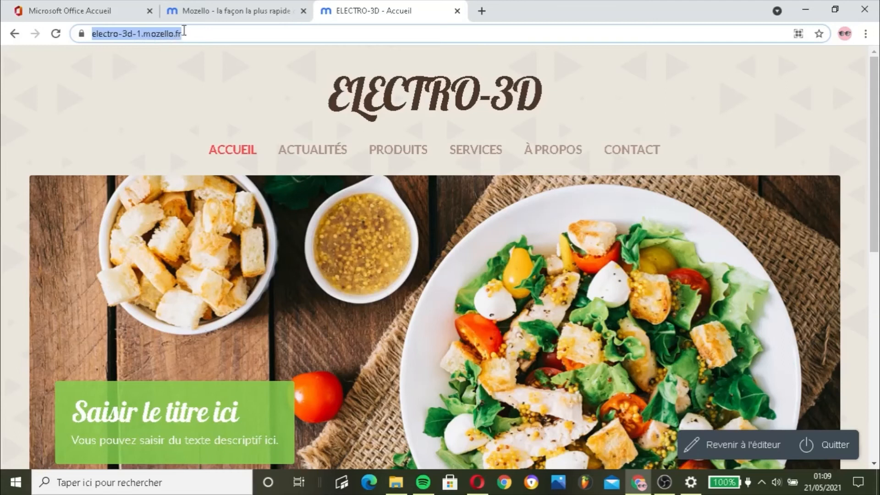
pyautogui.click(214, 76)
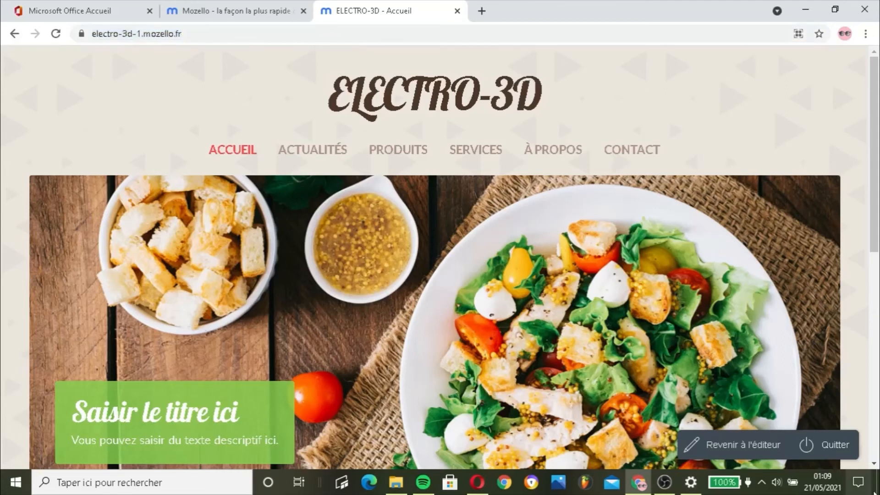
pyautogui.click(757, 448)
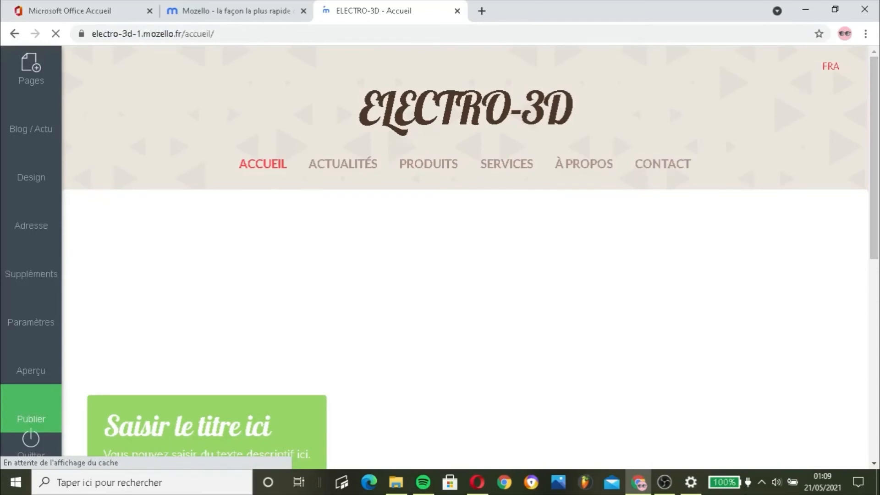
pyautogui.scroll(-7, 131, 275)
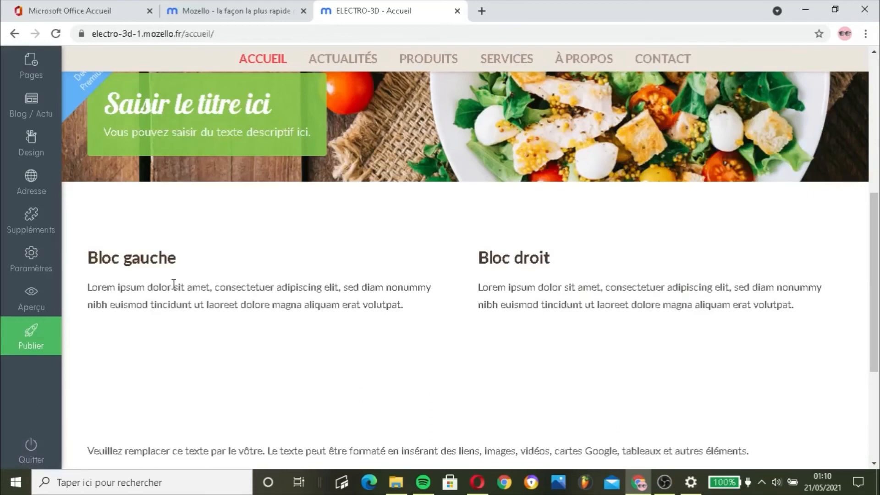
pyautogui.scroll(7, 508, 179)
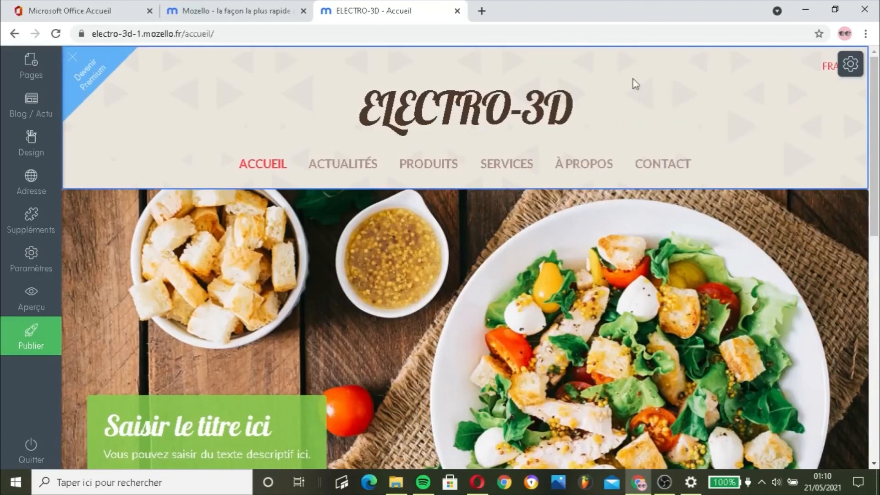
pyautogui.moveTo(834, 70)
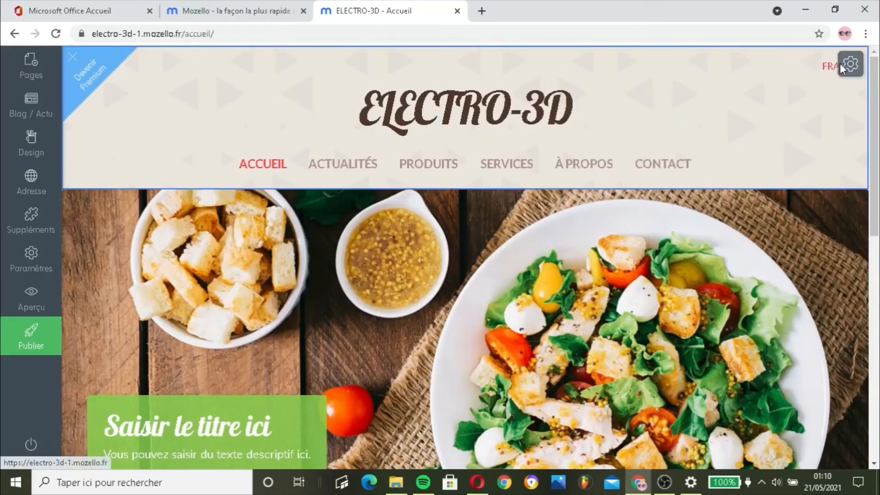
pyautogui.click(847, 64)
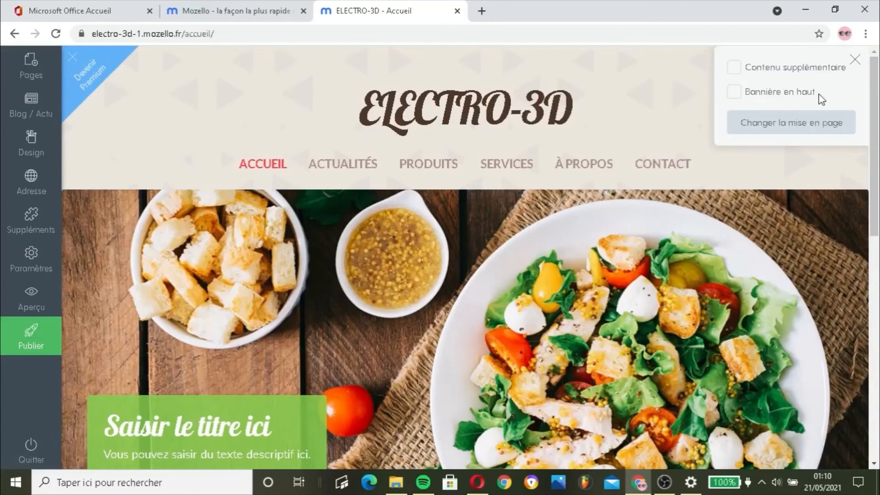
pyautogui.click(603, 77)
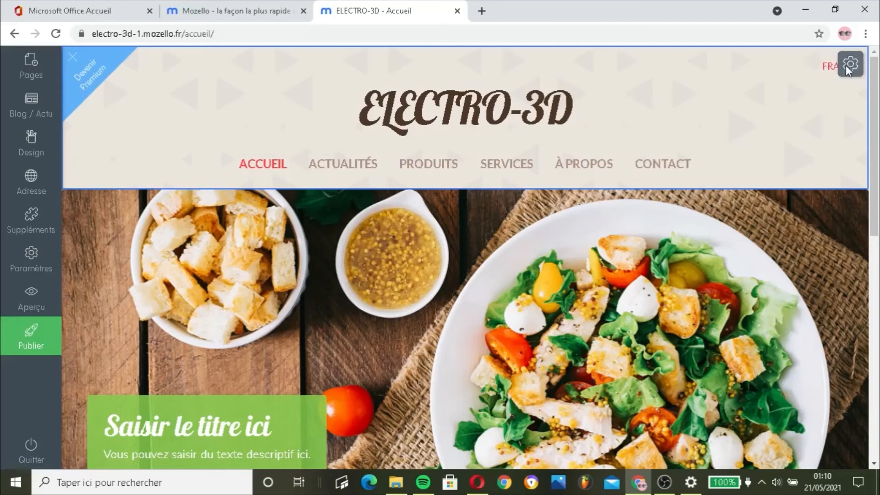
pyautogui.click(810, 68)
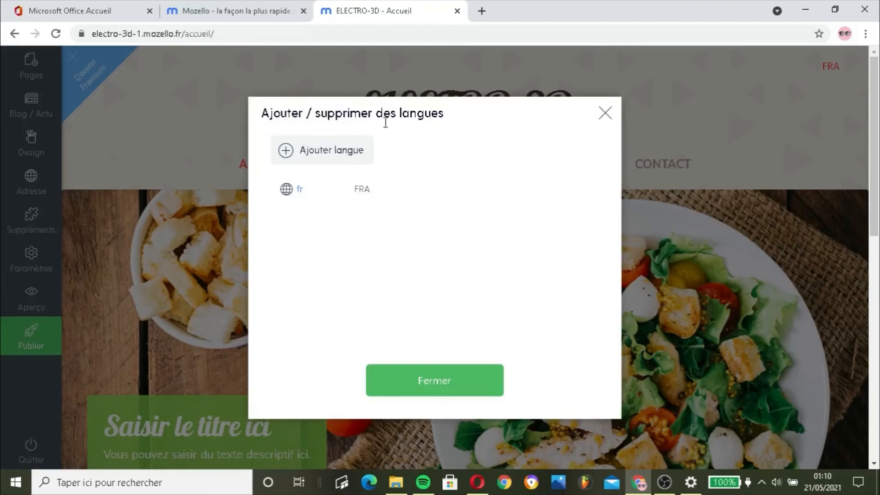
pyautogui.click(605, 113)
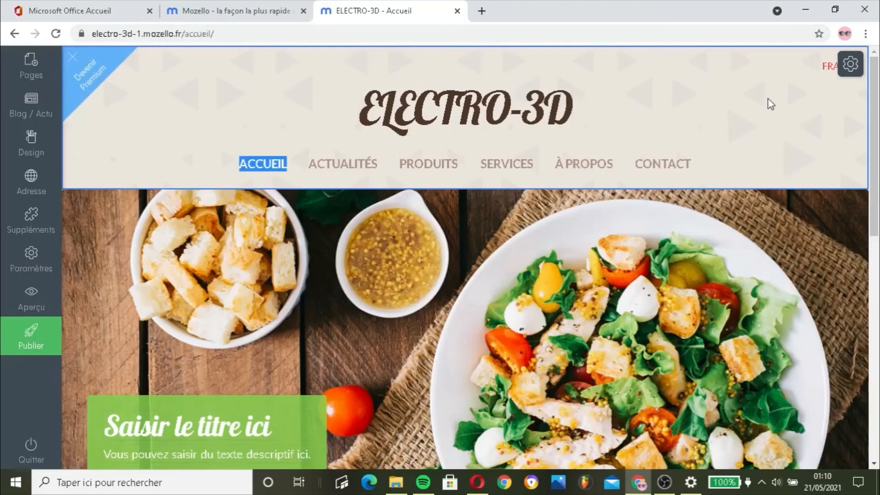
pyautogui.rightClick(771, 103)
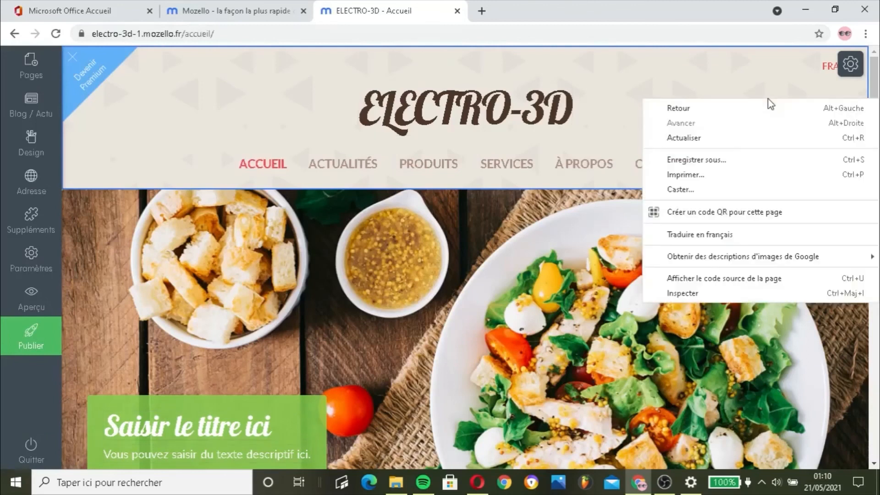
pyautogui.click(552, 57)
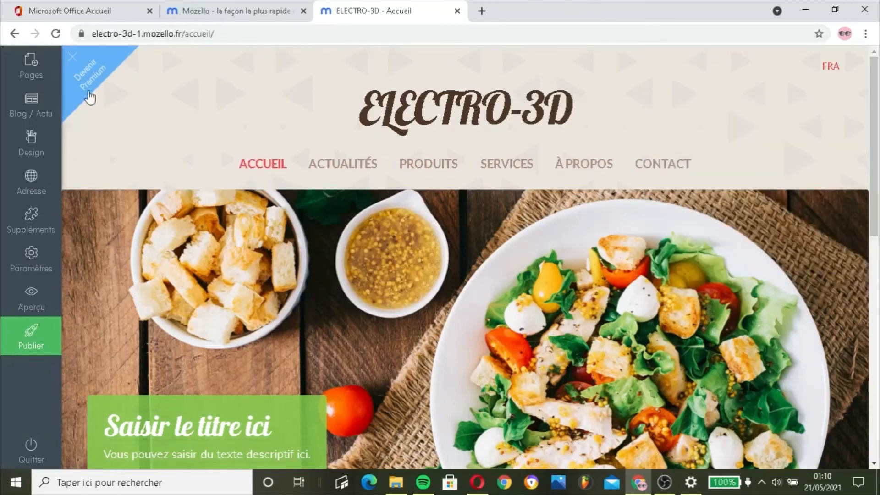
pyautogui.click(84, 62)
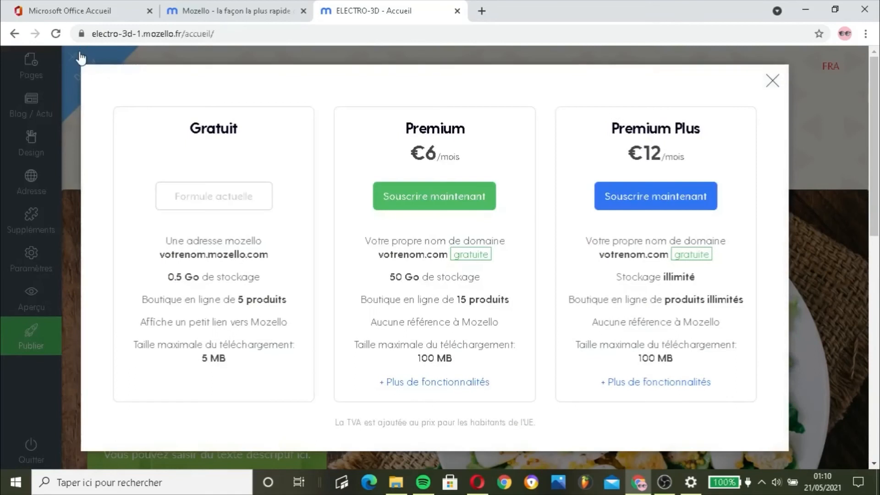
pyautogui.click(774, 83)
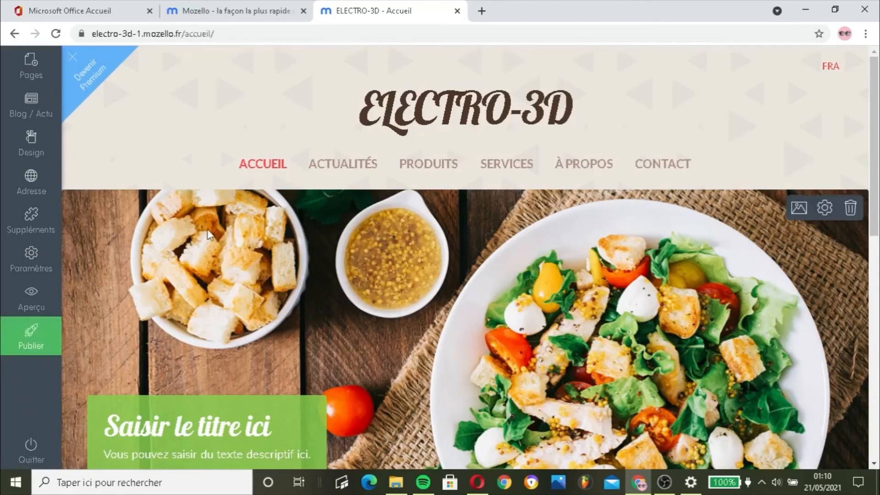
# Publish ELECTRO-3D, select the electro-3d-1.mozello.fr address in the confirmation, then close it
pyautogui.click(29, 337)
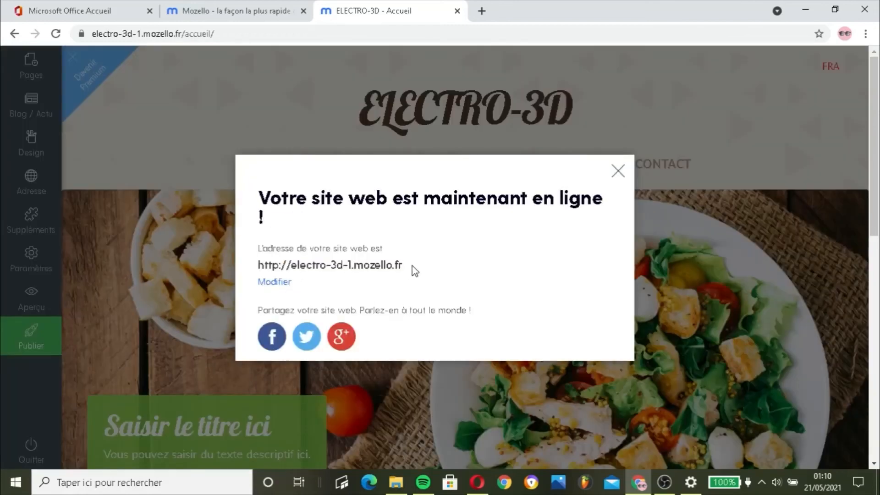
pyautogui.moveTo(258, 265); pyautogui.dragTo(343, 265)
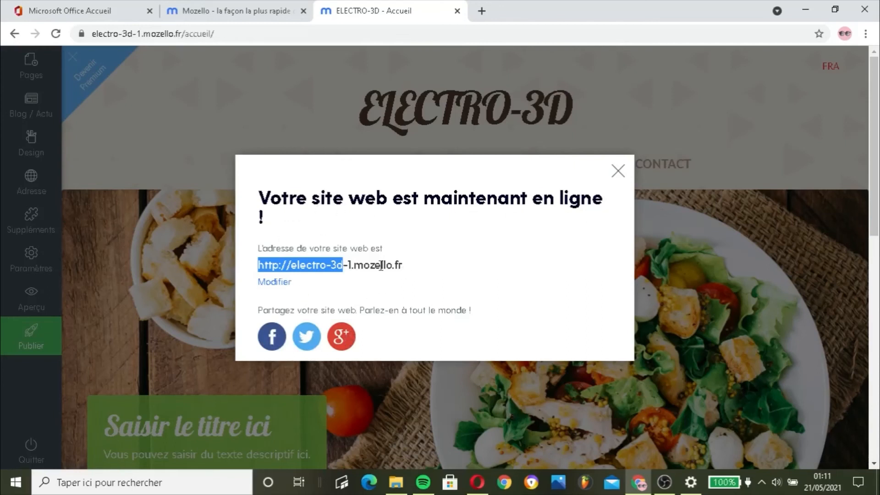
pyautogui.moveTo(403, 266); pyautogui.dragTo(245, 265)
pyautogui.hotkey('ctrl', 'c')
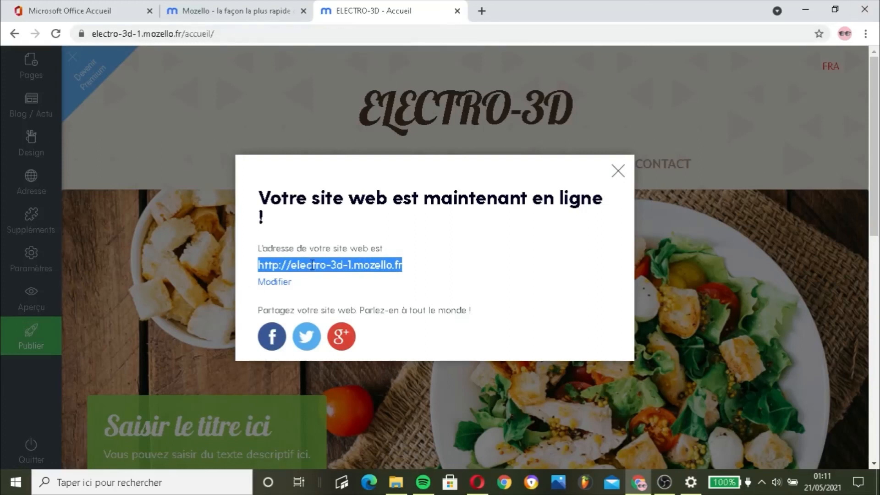
pyautogui.click(617, 174)
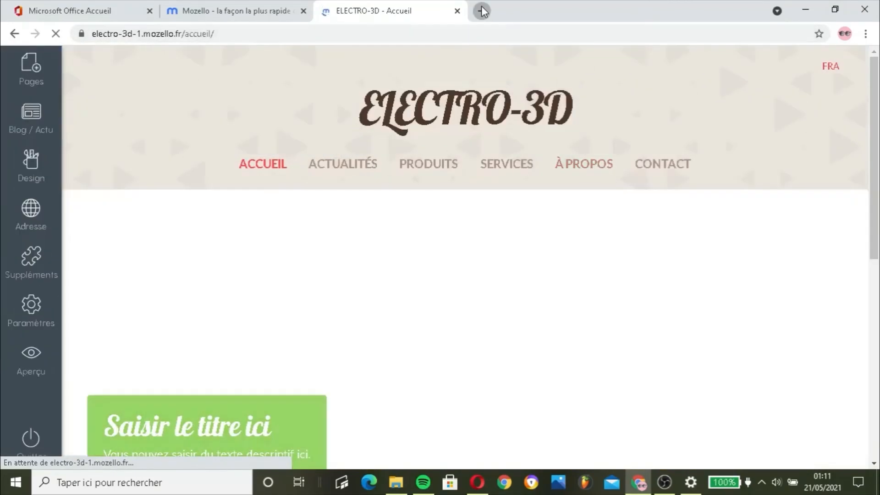
# Load electro-3d-1.mozello.fr in a new browser tab and scroll through the published homepage
pyautogui.click(479, 9)
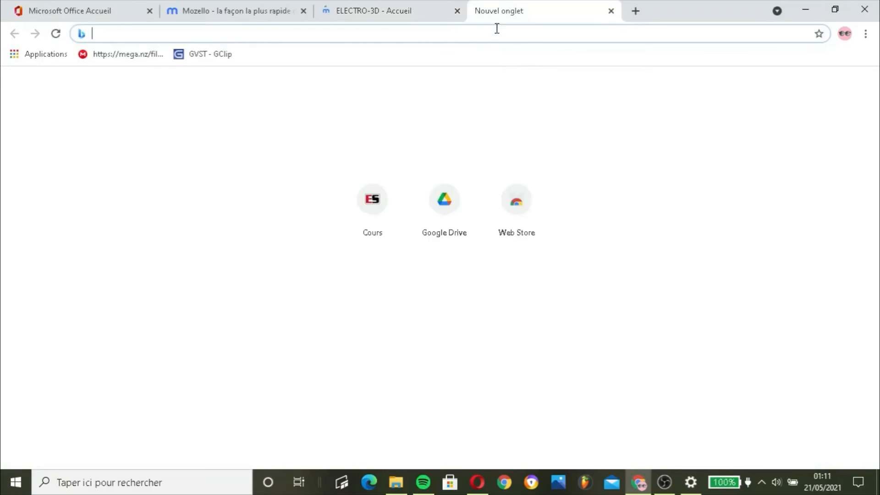
pyautogui.hotkey('ctrl', 'v')
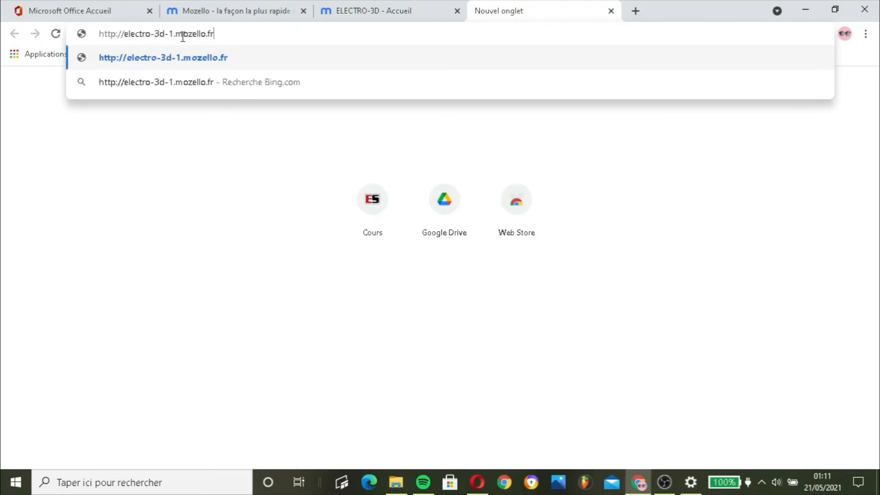
pyautogui.moveTo(211, 35); pyautogui.dragTo(93, 37)
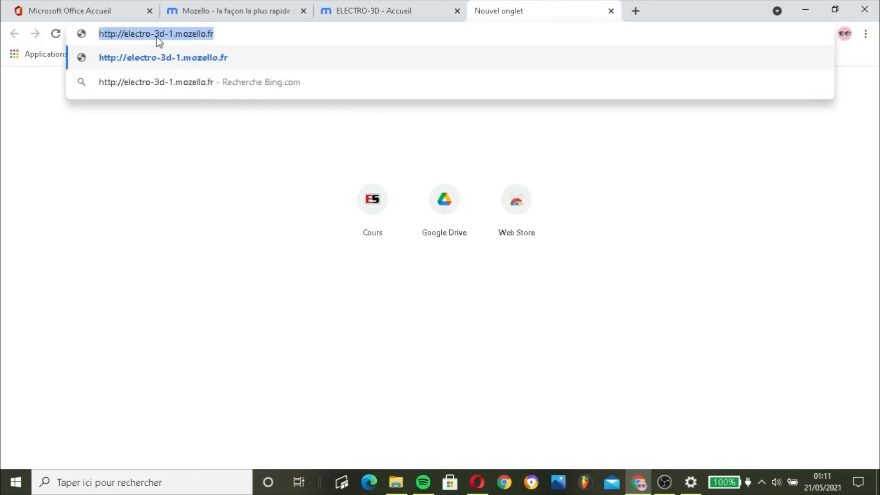
pyautogui.click(192, 215)
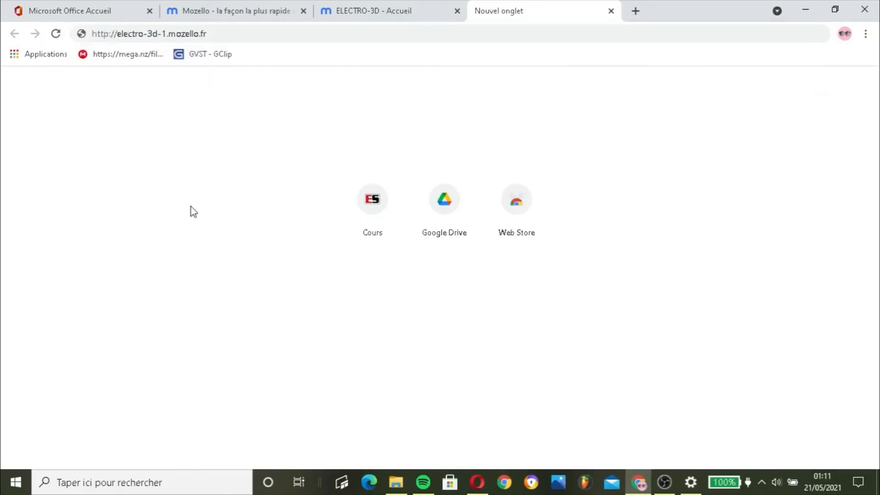
pyautogui.click(208, 31)
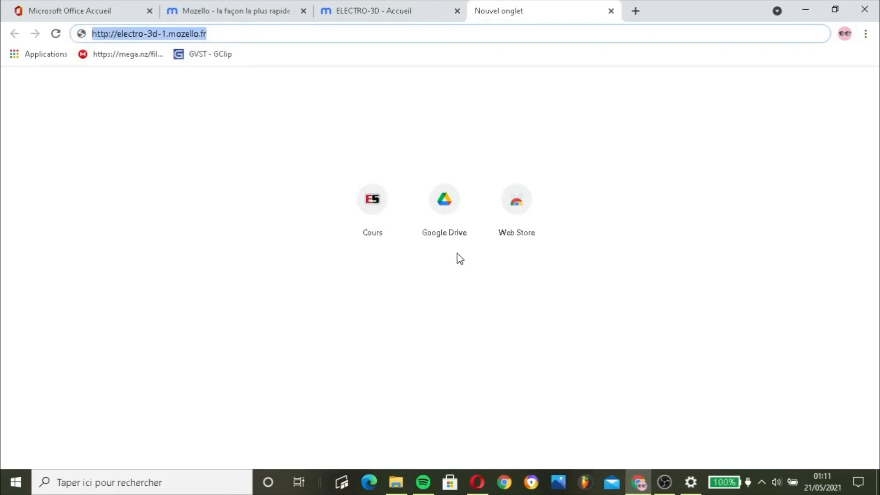
pyautogui.press('Return')
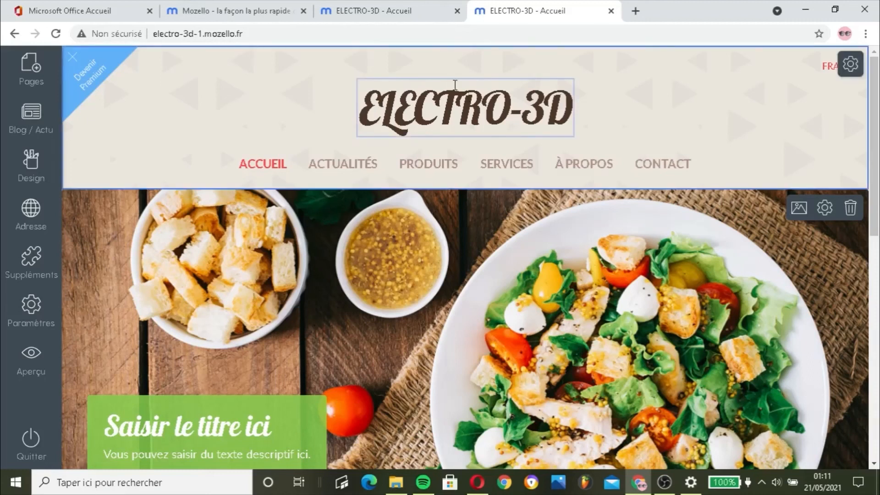
pyautogui.scroll(-1, 656, 87)
pyautogui.scroll(1, 655, 87)
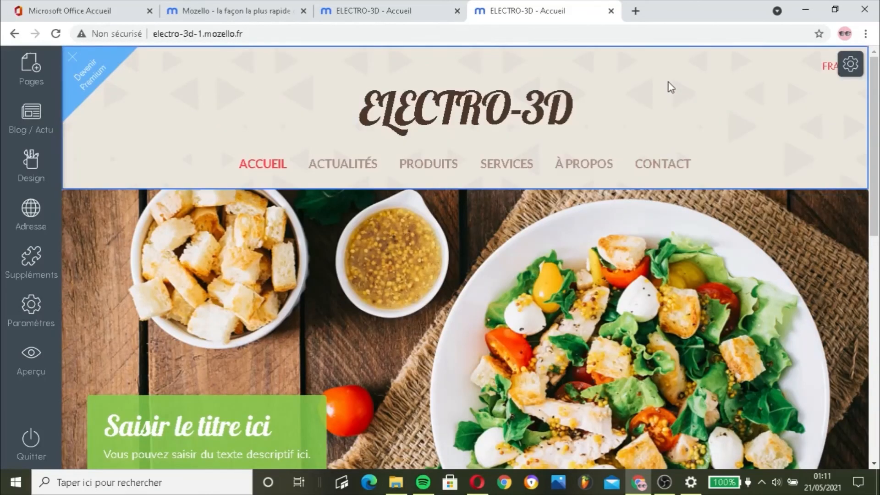
pyautogui.scroll(-10, 667, 82)
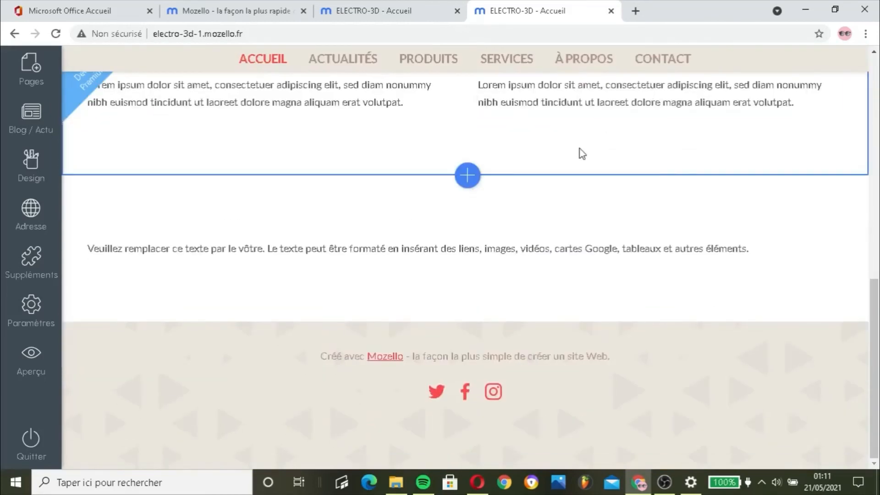
pyautogui.scroll(10, 579, 149)
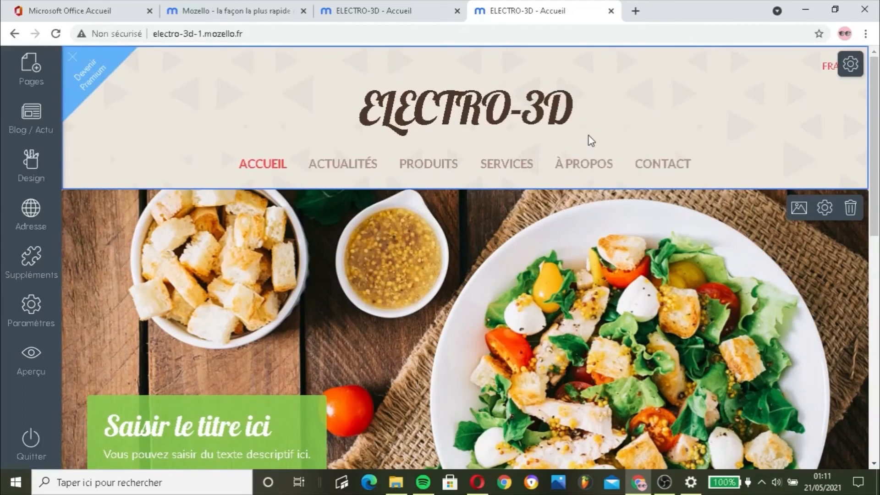